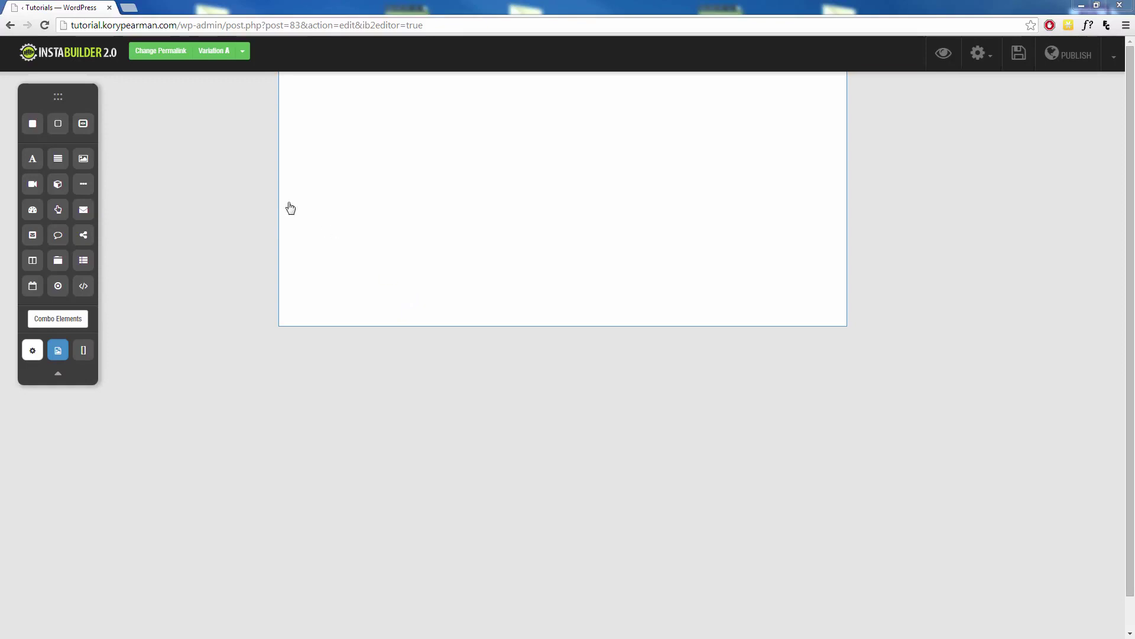
Drop a Text Element onto the page section to add a placeholder paragraph.
{"action": "left_click_drag", "start_coordinate": [58, 161], "coordinate": [362, 152]}
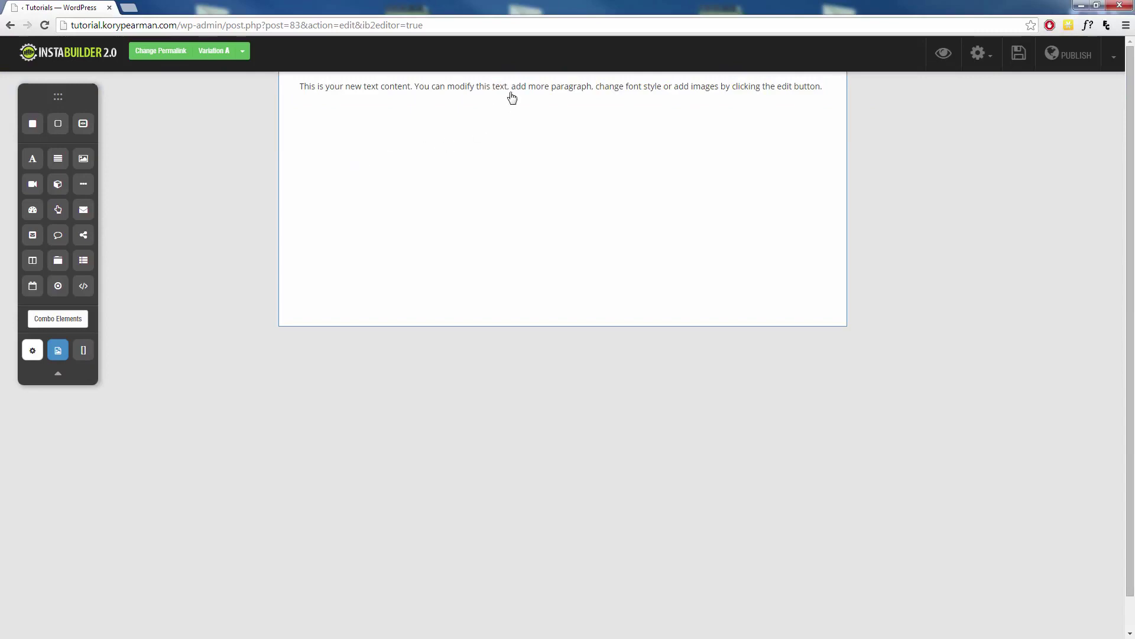
{"action": "mouse_move", "coordinate": [513, 105]}
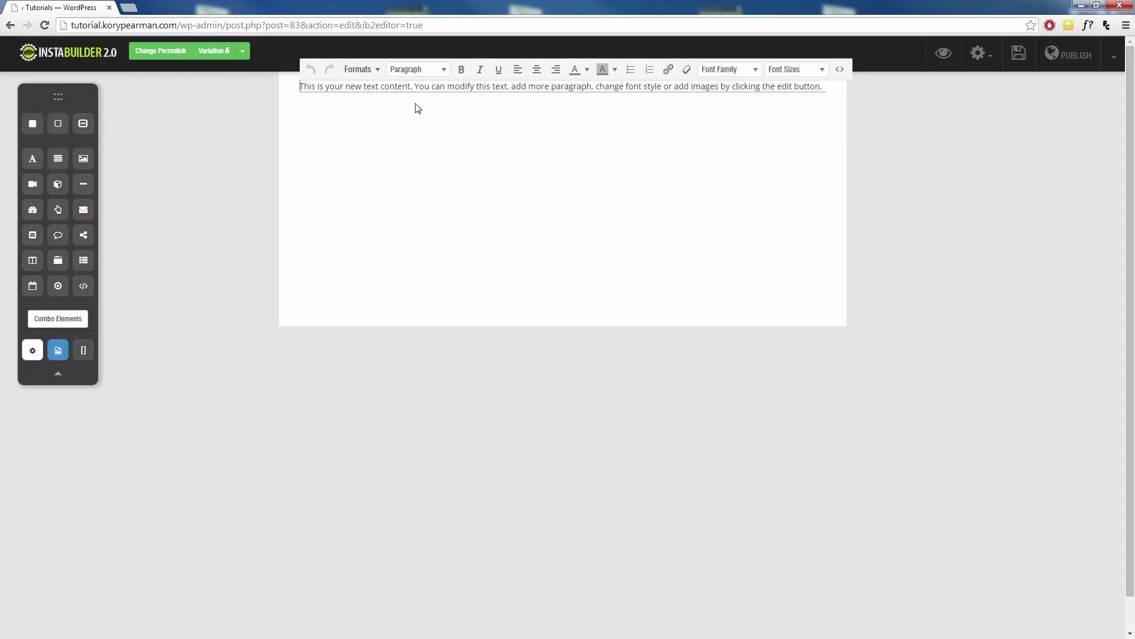
Browse the Formats list's Inline options and close it without applying any.
{"action": "left_click", "coordinate": [374, 70]}
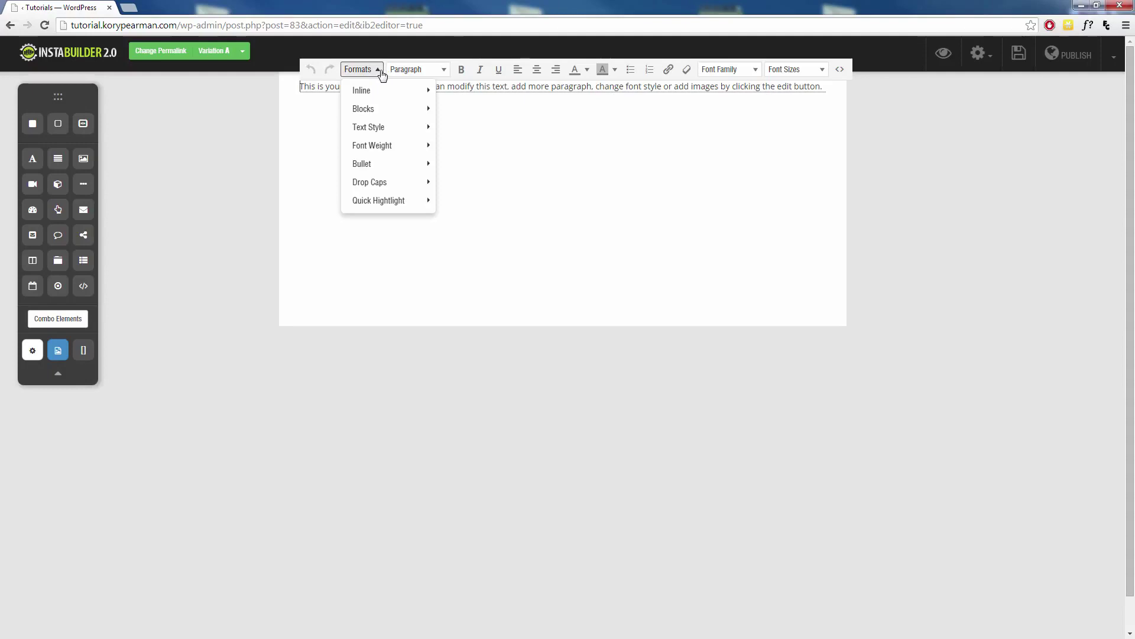
{"action": "mouse_move", "coordinate": [365, 85]}
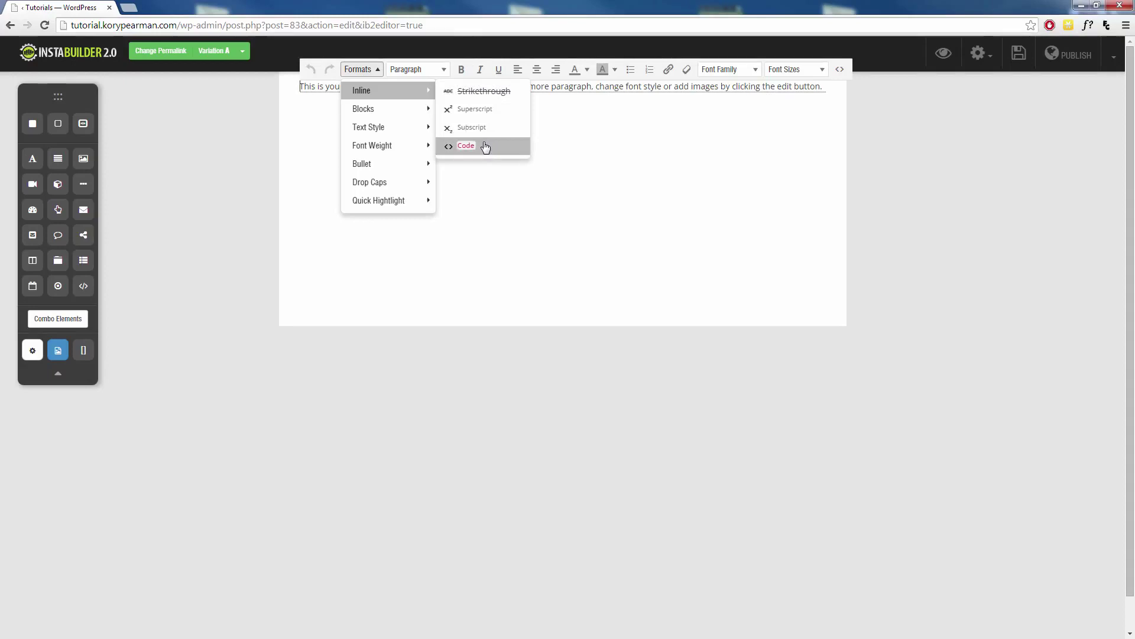
{"action": "left_click", "coordinate": [382, 70]}
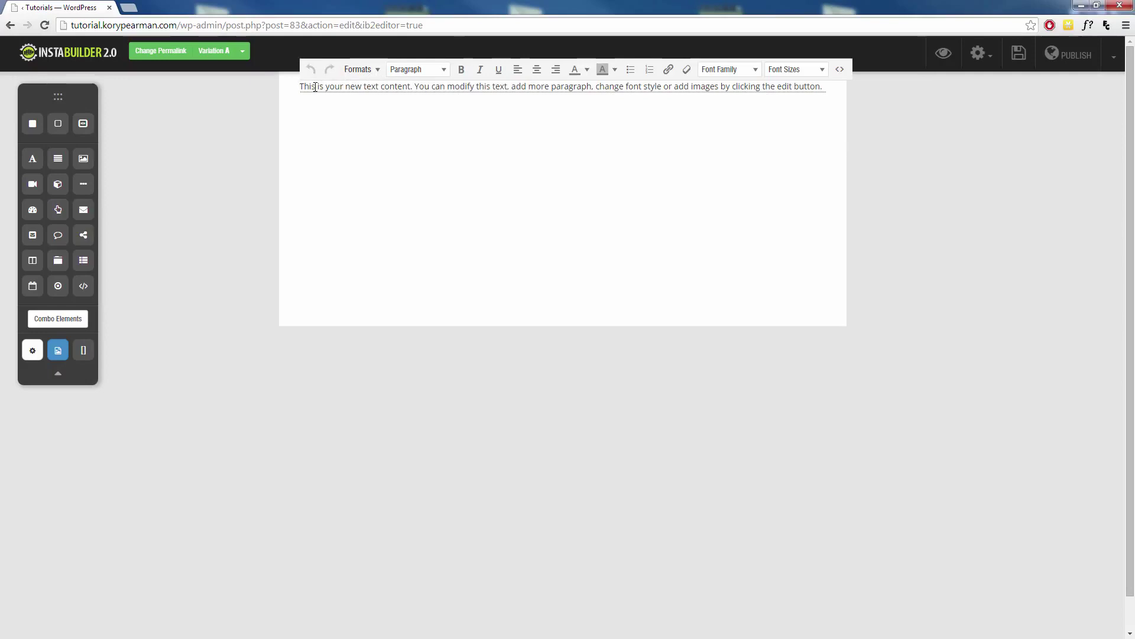
{"action": "left_click_drag", "start_coordinate": [315, 87], "coordinate": [304, 88]}
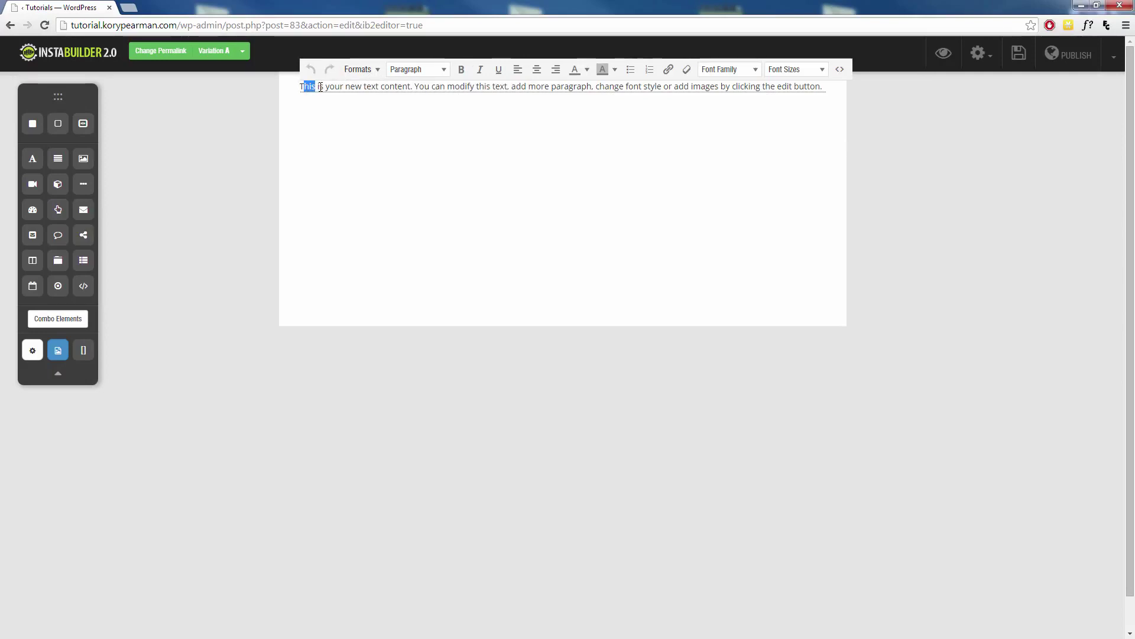
Turn the placeholder paragraph into a Heading 3.
{"action": "triple_click", "coordinate": [320, 87]}
{"action": "left_click", "coordinate": [429, 72]}
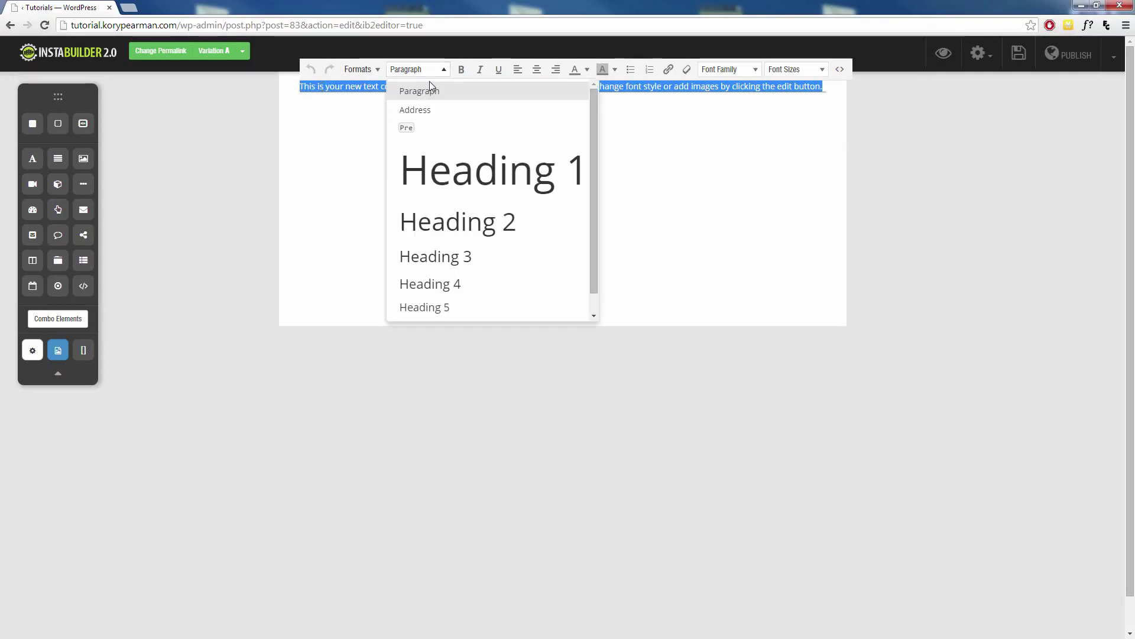
{"action": "left_click", "coordinate": [440, 257]}
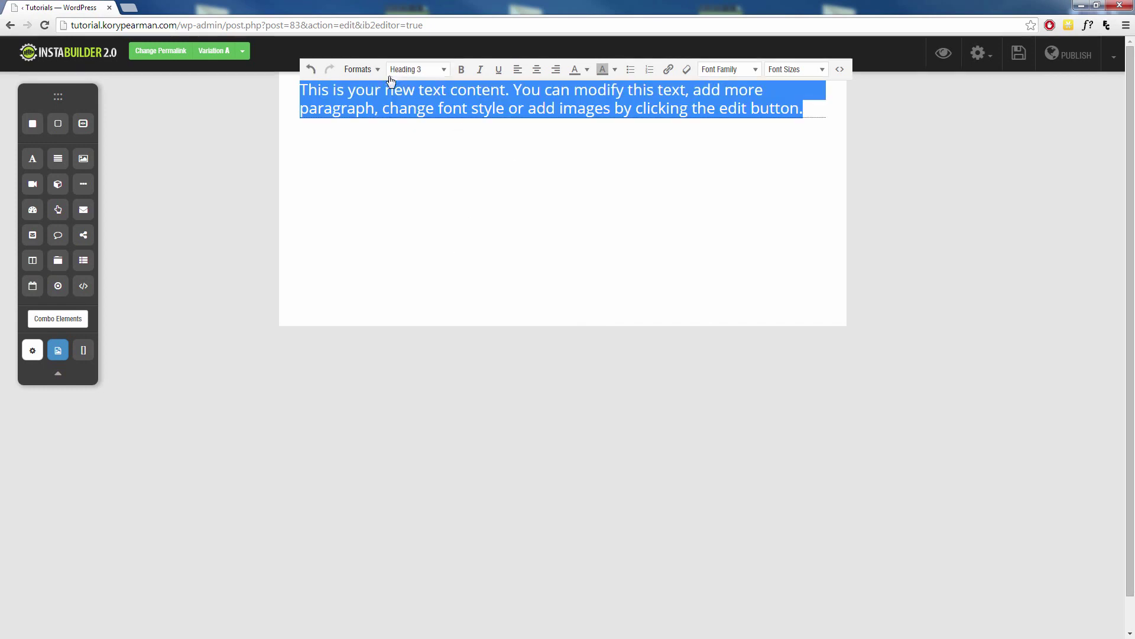
{"action": "left_click", "coordinate": [334, 93]}
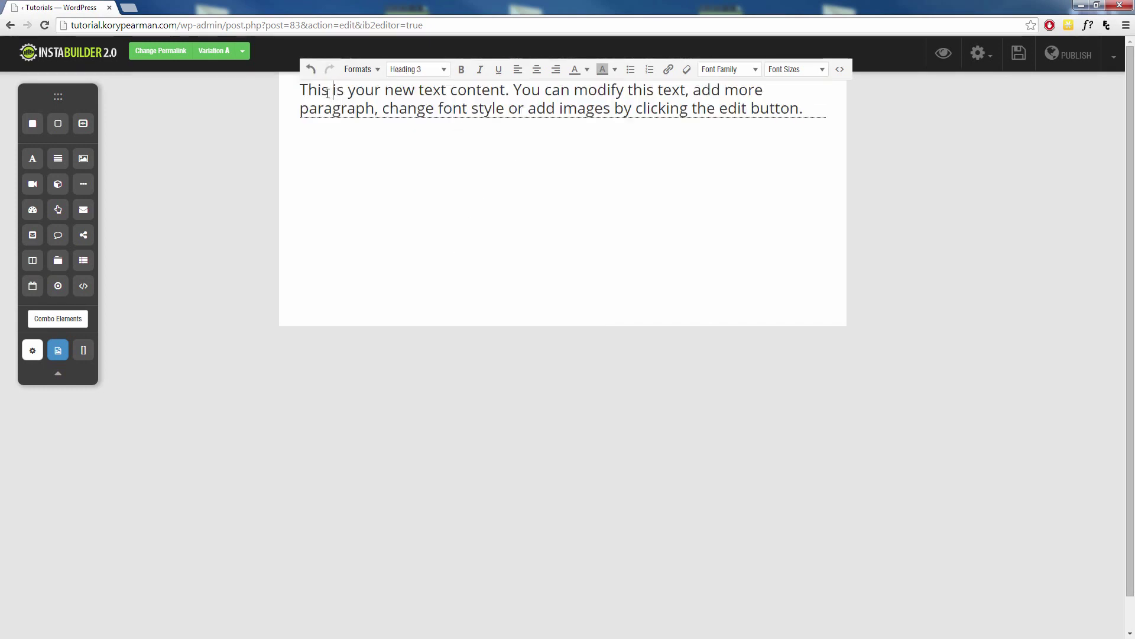
Apply strikethrough to the word This, then remove it again.
{"action": "double_click", "coordinate": [328, 92]}
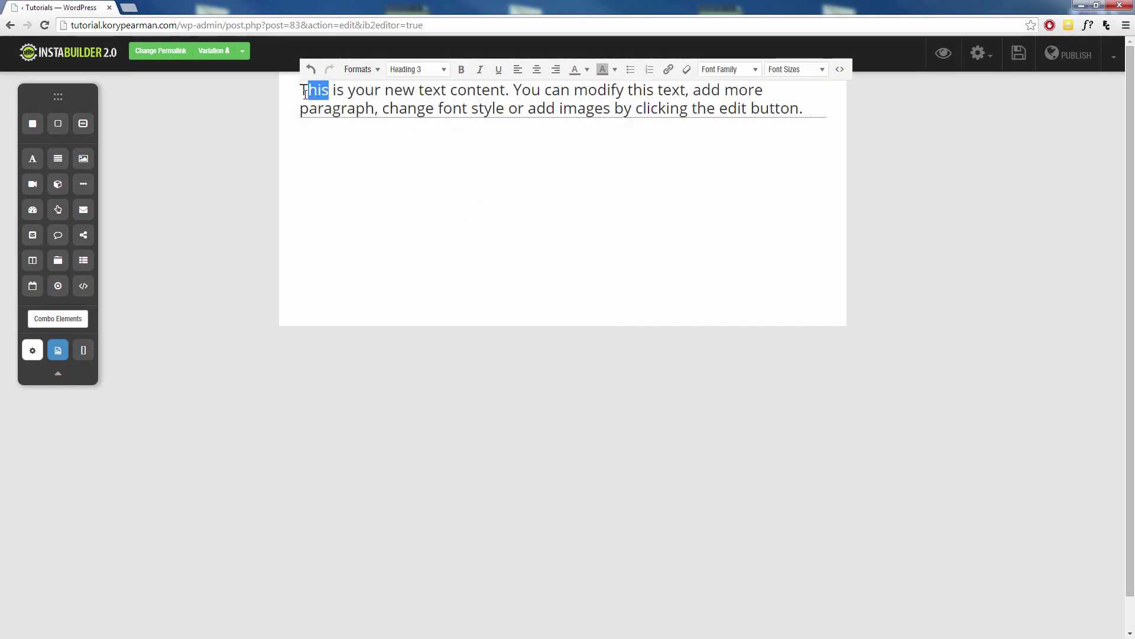
{"action": "left_click", "coordinate": [362, 73]}
{"action": "mouse_move", "coordinate": [380, 93]}
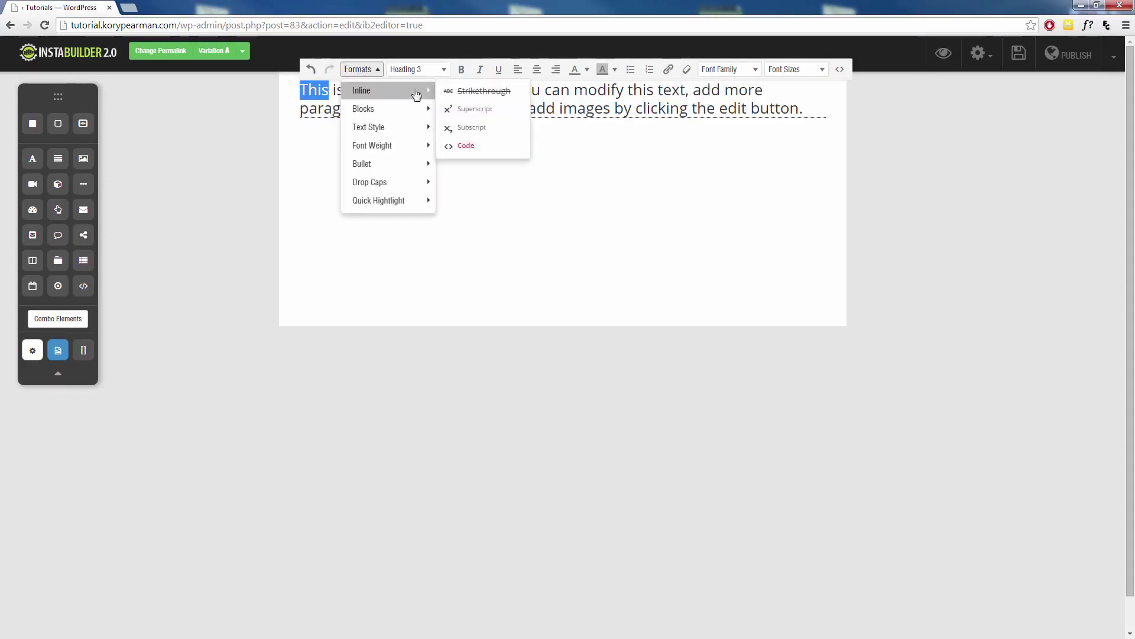
{"action": "left_click", "coordinate": [461, 92]}
{"action": "left_click", "coordinate": [393, 94]}
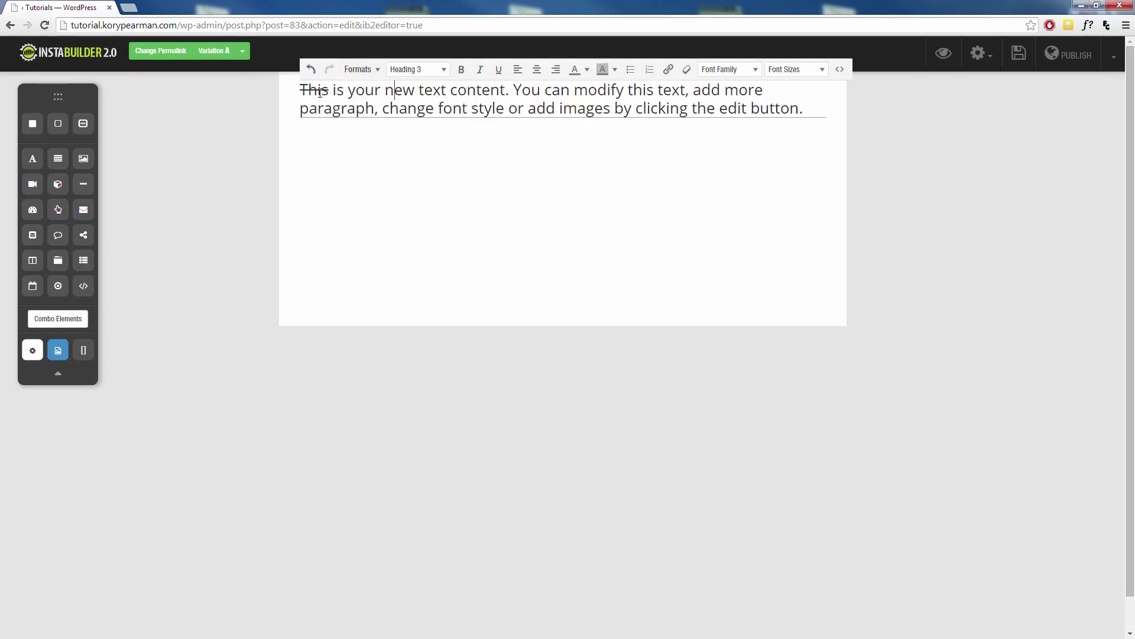
{"action": "left_click_drag", "start_coordinate": [301, 90], "coordinate": [334, 90]}
{"action": "left_click", "coordinate": [359, 69]}
{"action": "mouse_move", "coordinate": [385, 90]}
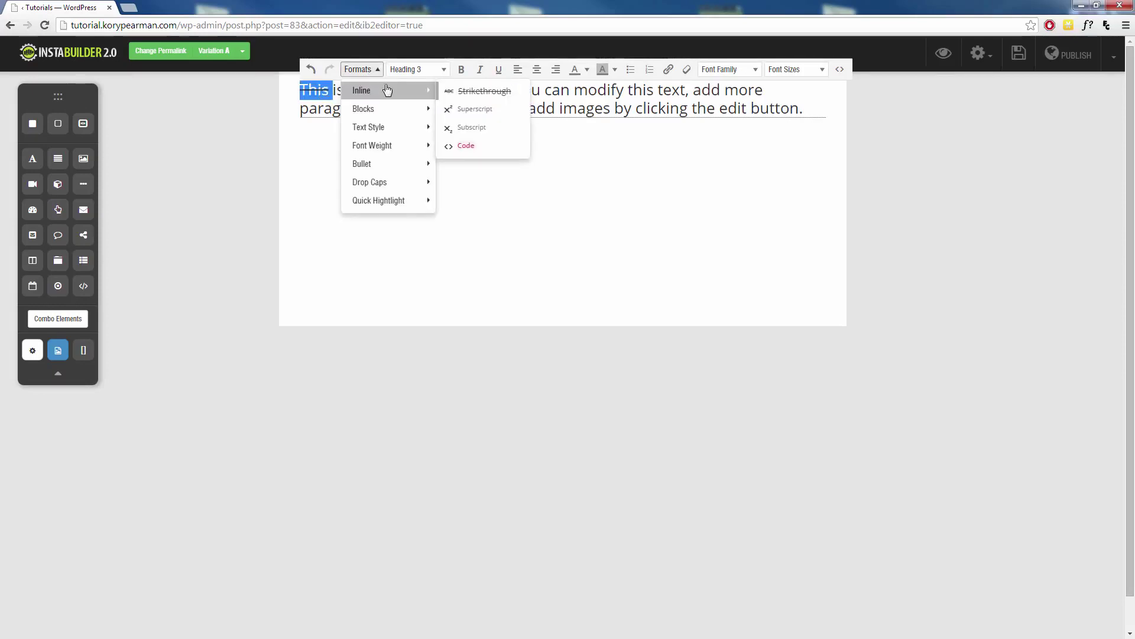
{"action": "left_click", "coordinate": [451, 94]}
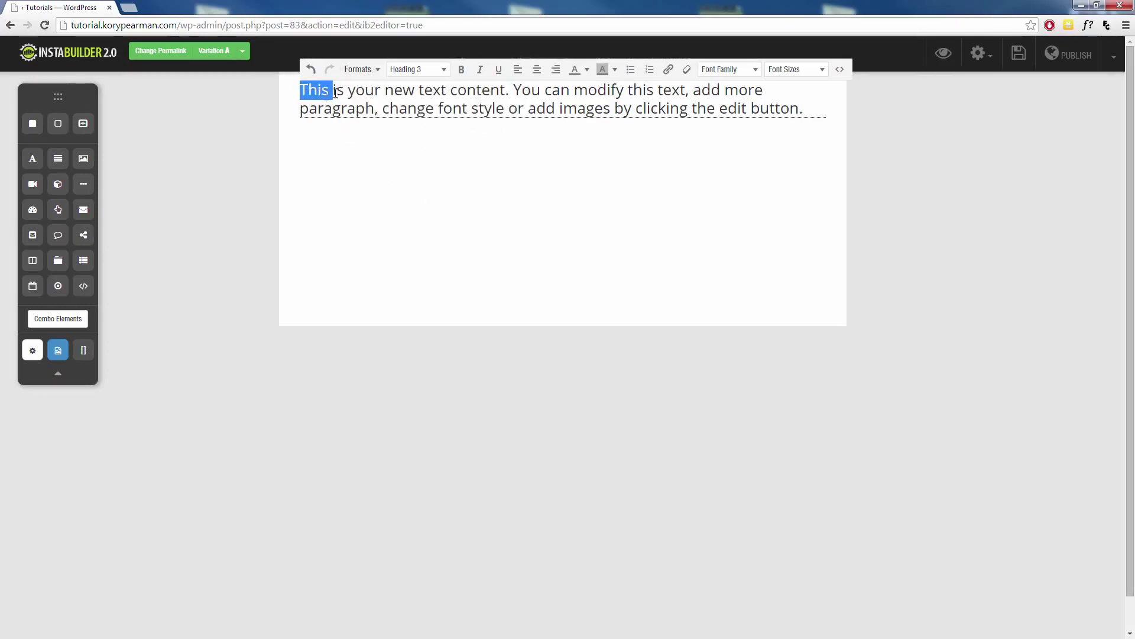
Make the word This superscript, then remove the superscript.
{"action": "left_click", "coordinate": [367, 70]}
{"action": "mouse_move", "coordinate": [378, 90]}
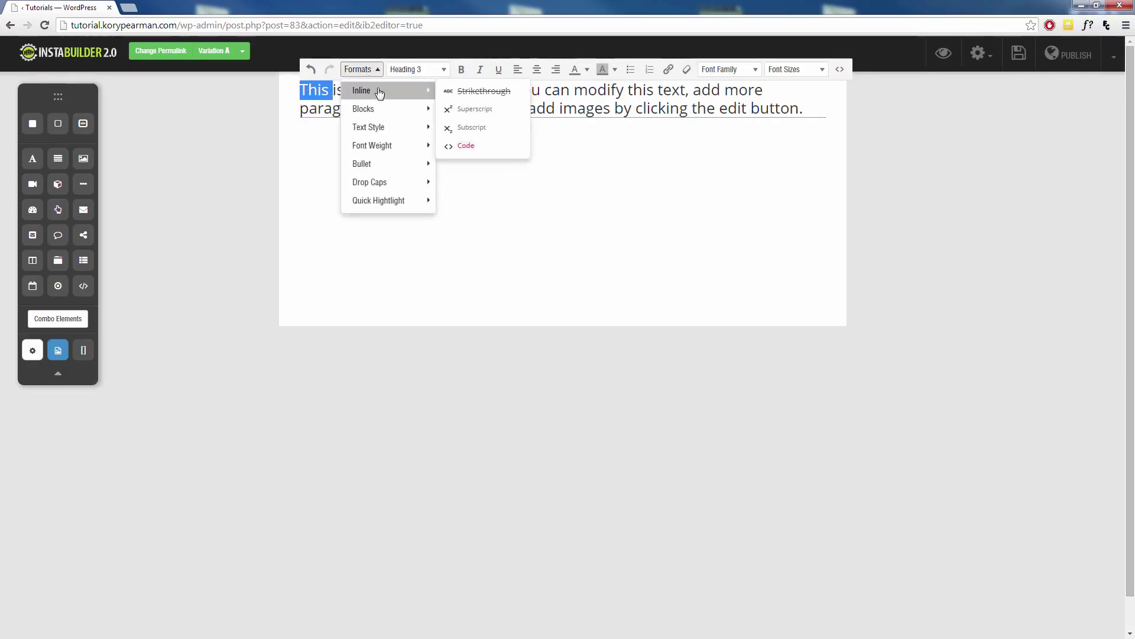
{"action": "left_click", "coordinate": [486, 110]}
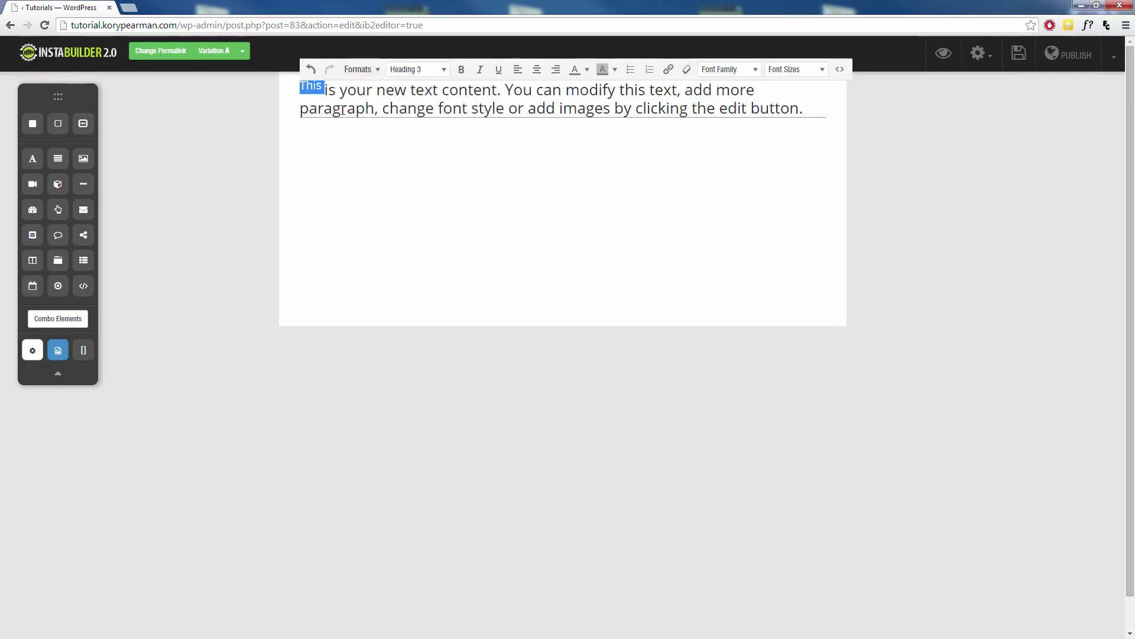
{"action": "left_click", "coordinate": [342, 149]}
{"action": "double_click", "coordinate": [308, 85]}
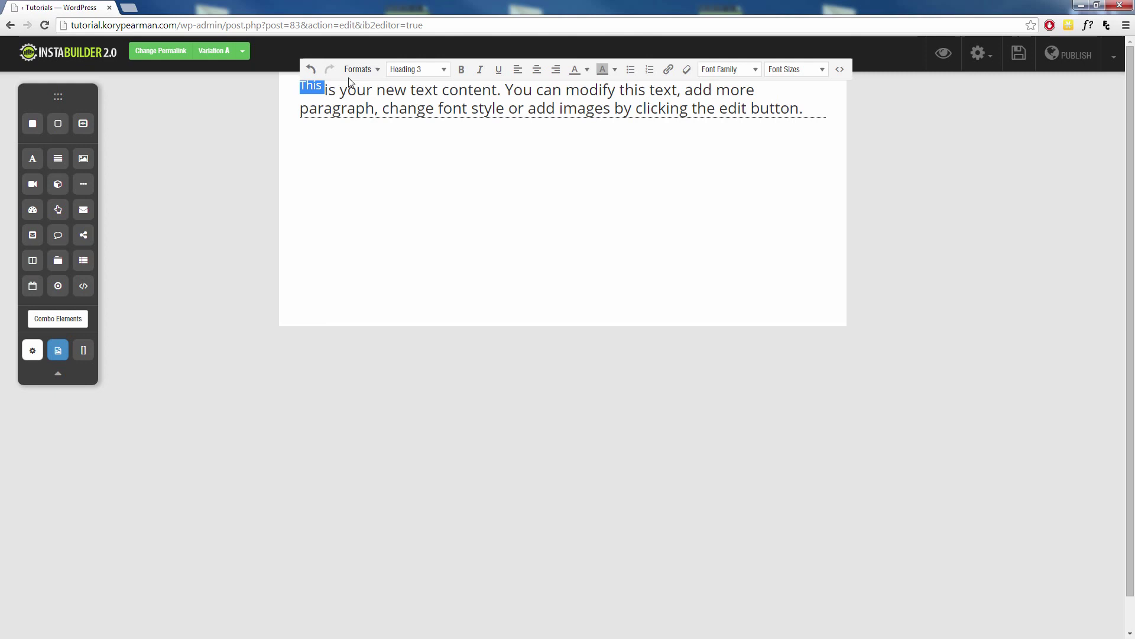
{"action": "left_click", "coordinate": [359, 69]}
{"action": "mouse_move", "coordinate": [424, 92]}
{"action": "left_click", "coordinate": [468, 108]}
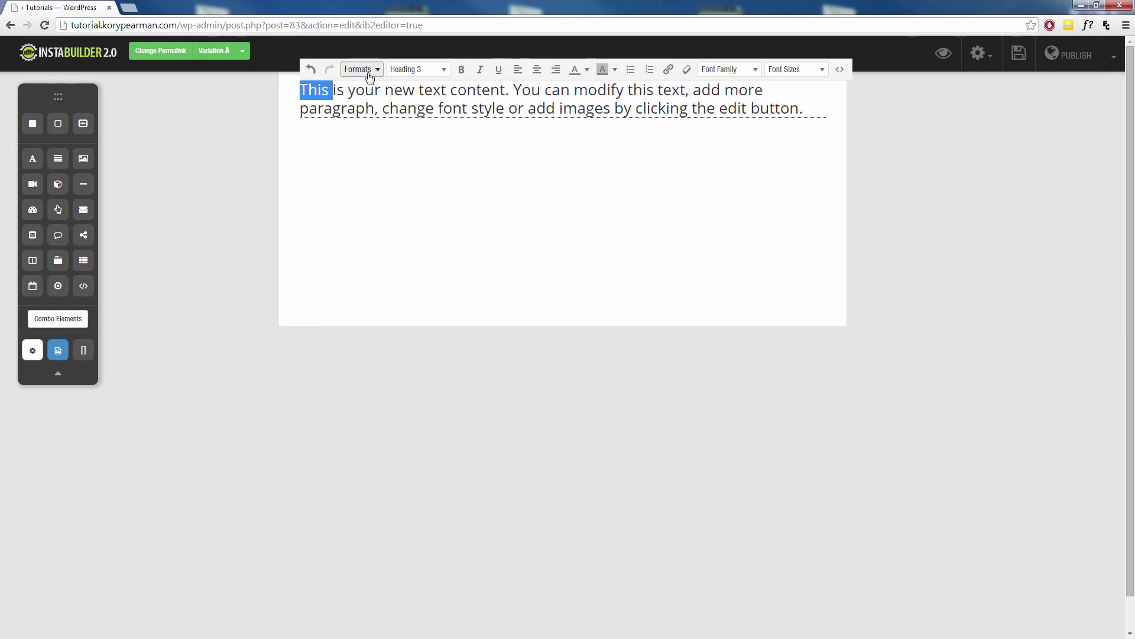
Give the word This inline Code formatting, then reselect the word.
{"action": "left_click", "coordinate": [359, 69]}
{"action": "left_click", "coordinate": [478, 149]}
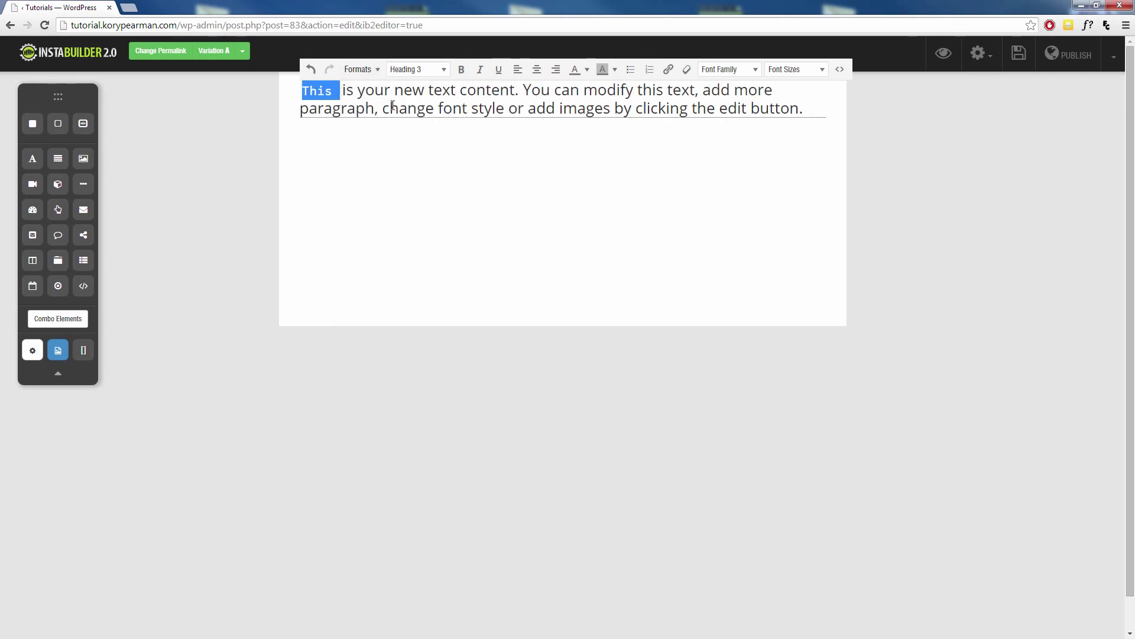
{"action": "left_click", "coordinate": [317, 132]}
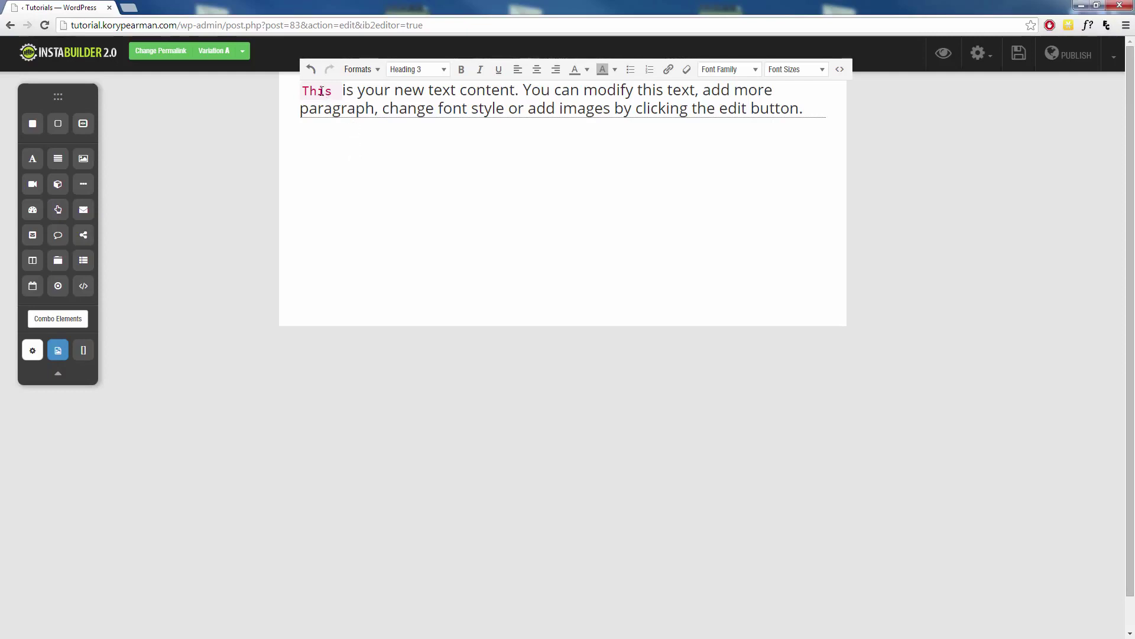
{"action": "triple_click", "coordinate": [321, 91]}
{"action": "left_click", "coordinate": [321, 92]}
{"action": "double_click", "coordinate": [321, 91]}
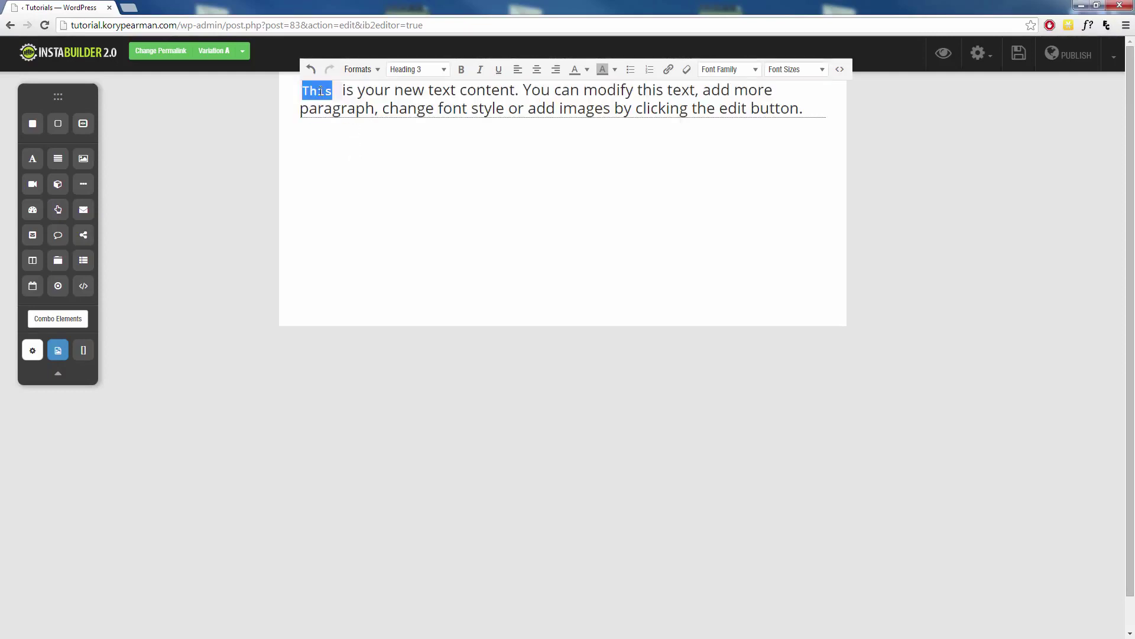
{"action": "left_click", "coordinate": [322, 90]}
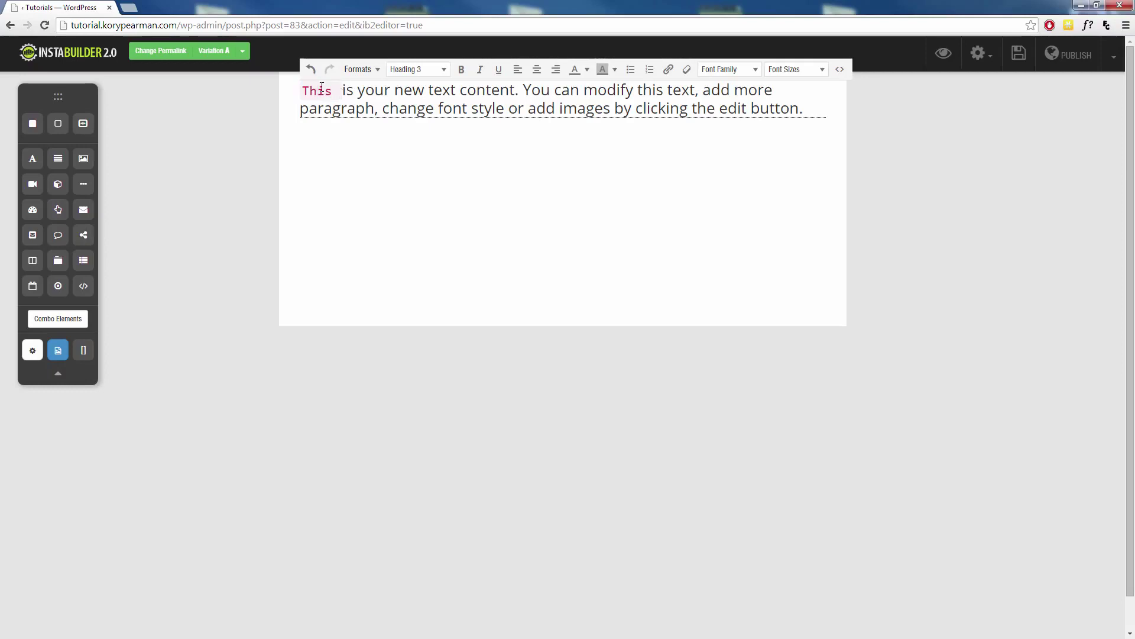
{"action": "triple_click", "coordinate": [321, 90]}
{"action": "double_click", "coordinate": [321, 91]}
{"action": "left_click", "coordinate": [361, 69]}
{"action": "mouse_move", "coordinate": [375, 91]}
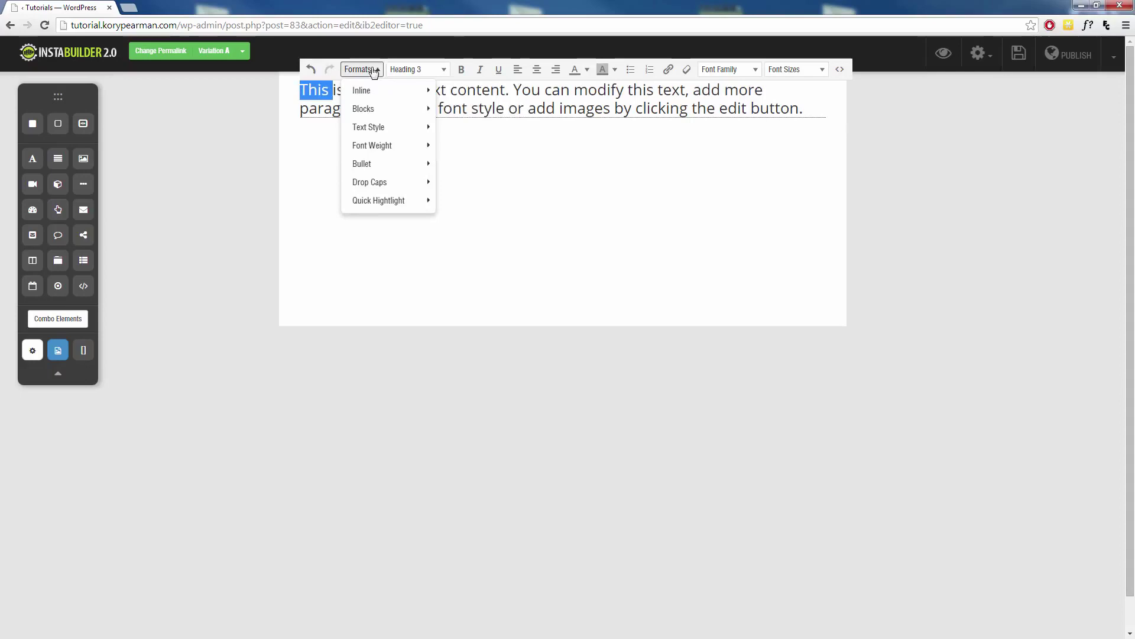
Turn the paragraph text into a preformatted Pre block.
{"action": "mouse_move", "coordinate": [387, 111]}
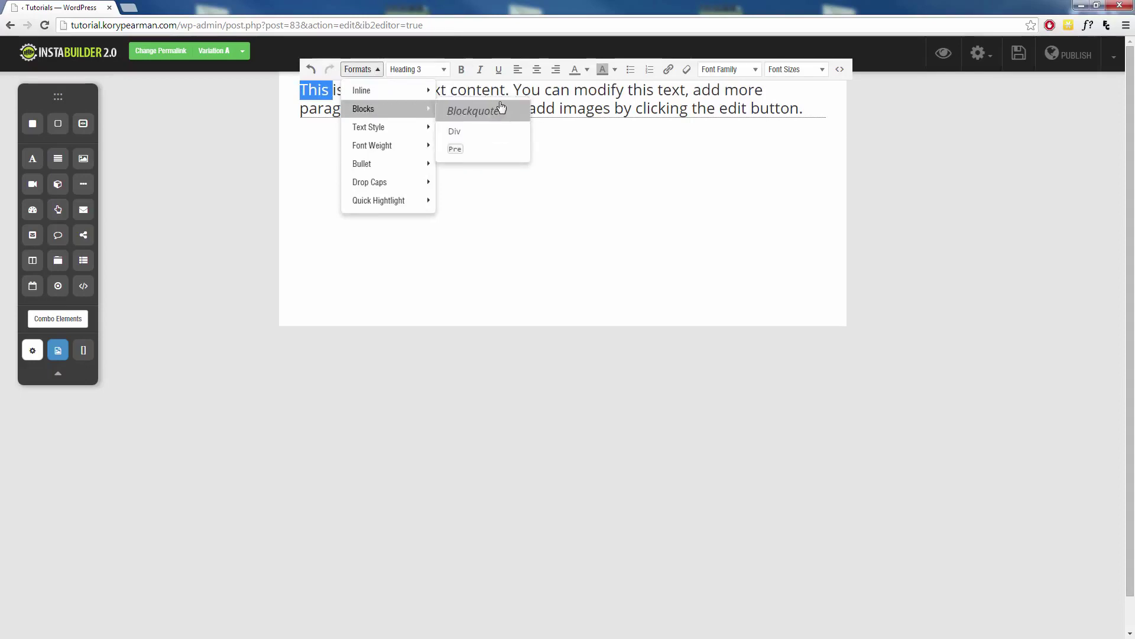
{"action": "left_click", "coordinate": [555, 95]}
{"action": "left_click_drag", "start_coordinate": [800, 113], "coordinate": [300, 89]}
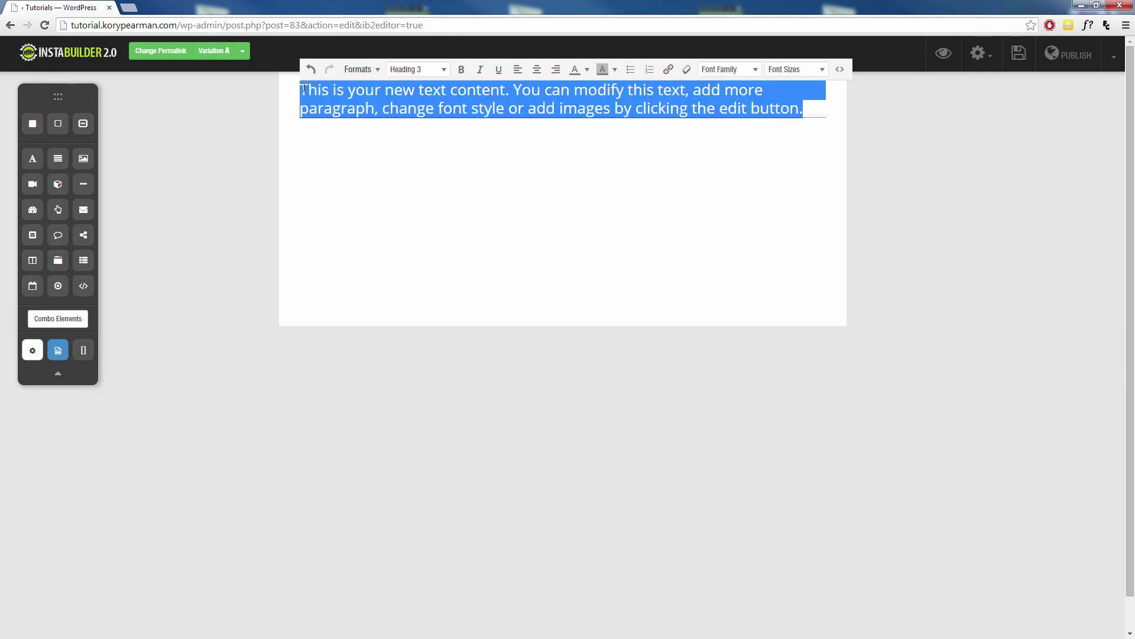
{"action": "left_click", "coordinate": [361, 70]}
{"action": "mouse_move", "coordinate": [390, 99]}
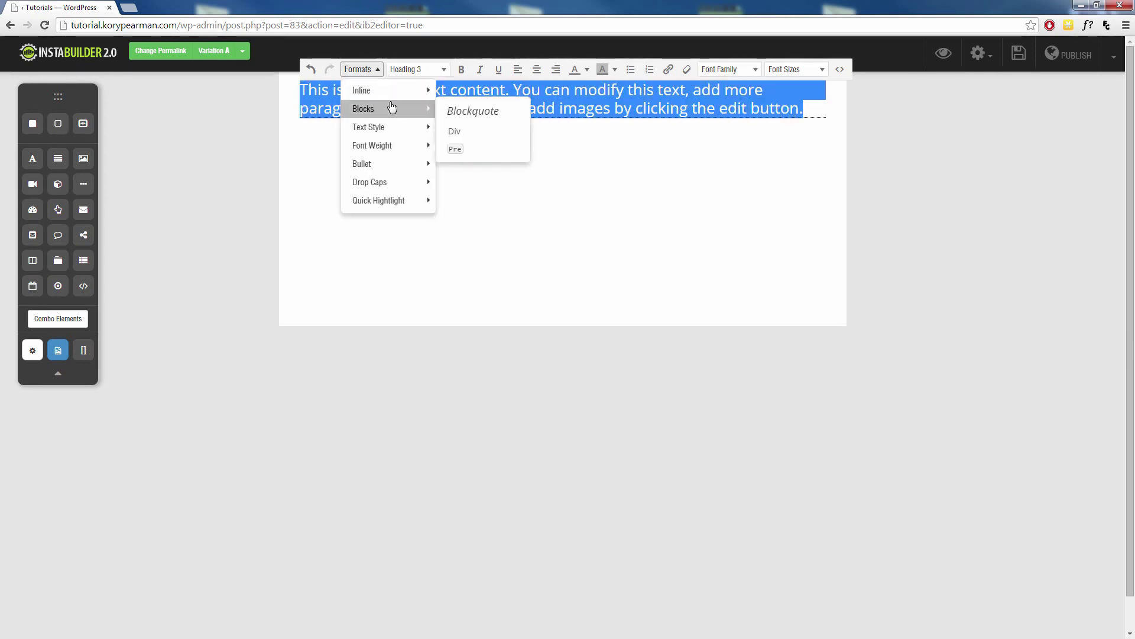
{"action": "left_click", "coordinate": [467, 149]}
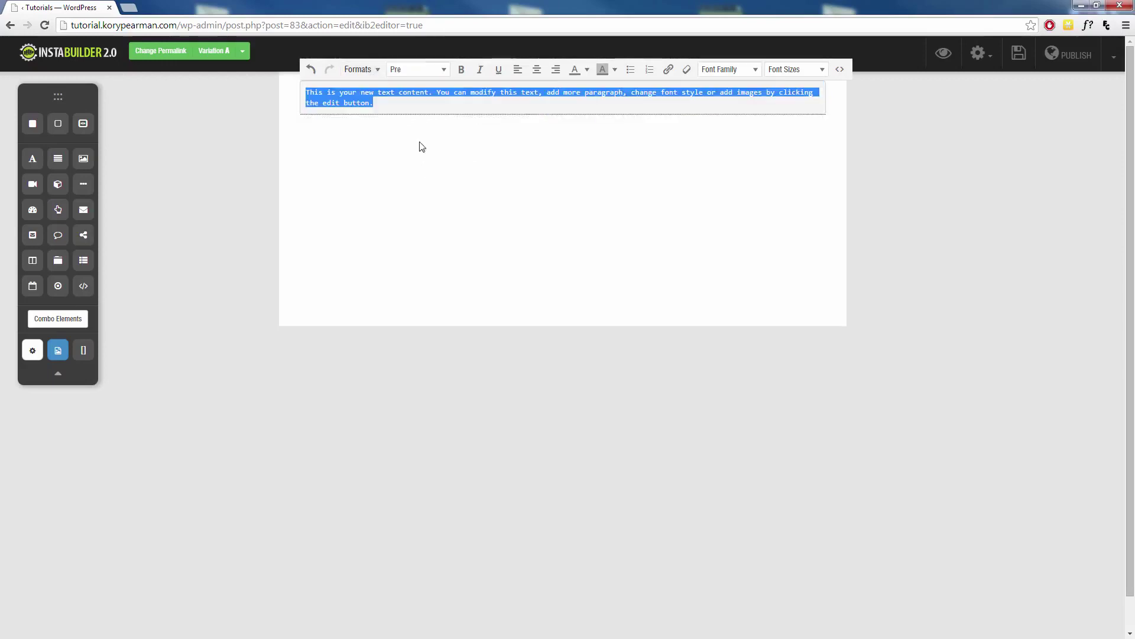
{"action": "left_click", "coordinate": [406, 130]}
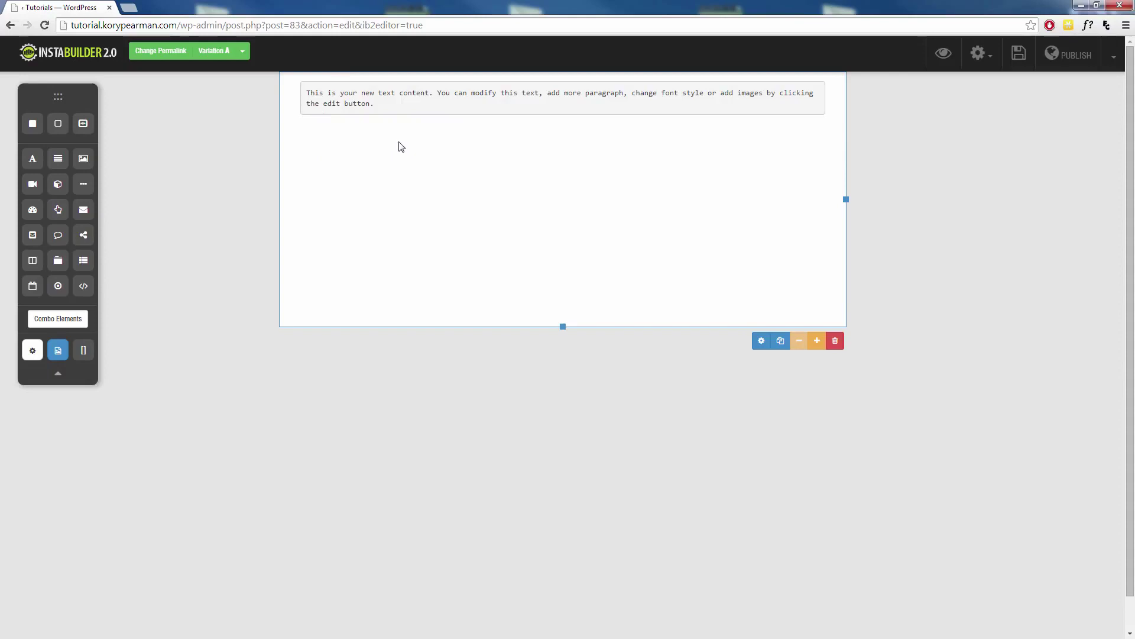
Re-edit the element and change the Pre text back to a normal Paragraph.
{"action": "left_click", "coordinate": [401, 113]}
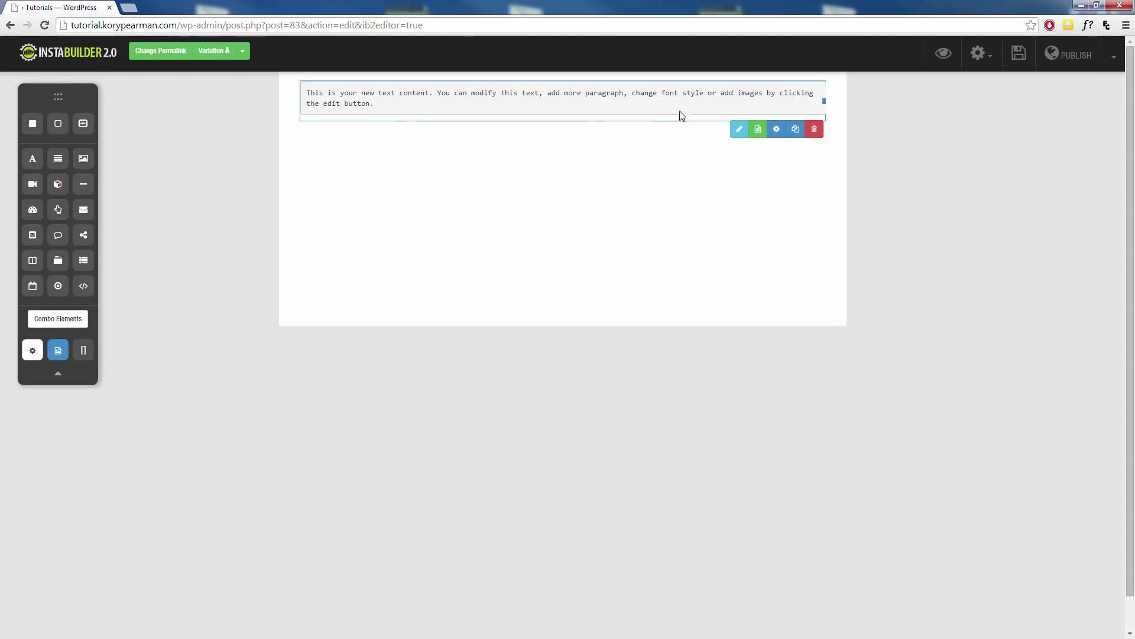
{"action": "left_click", "coordinate": [739, 129]}
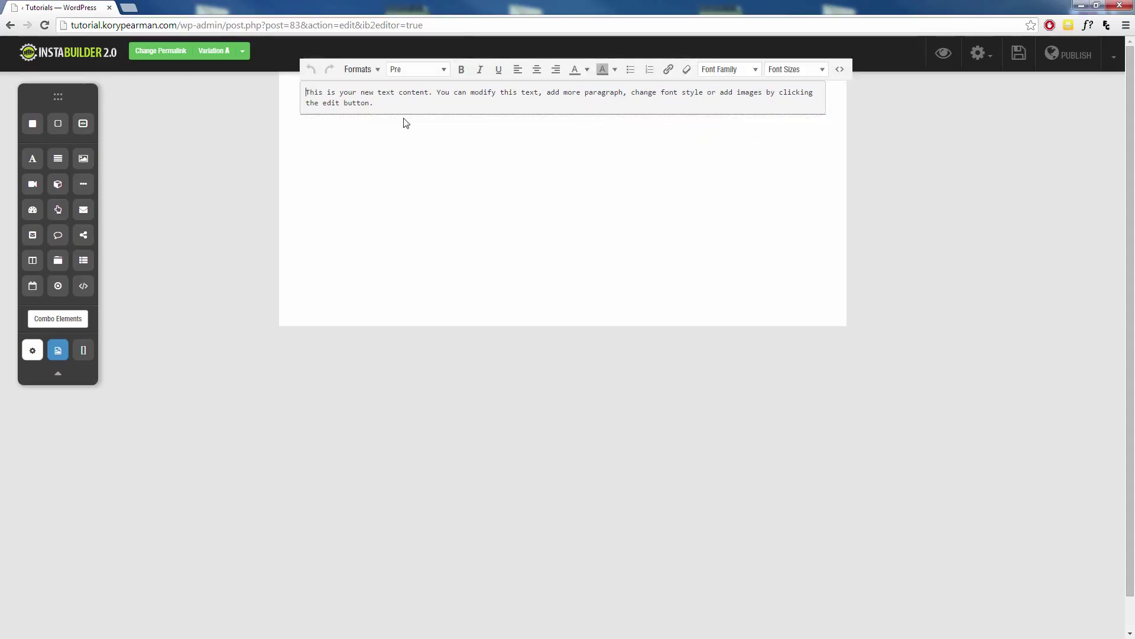
{"action": "left_click_drag", "start_coordinate": [374, 103], "coordinate": [306, 92]}
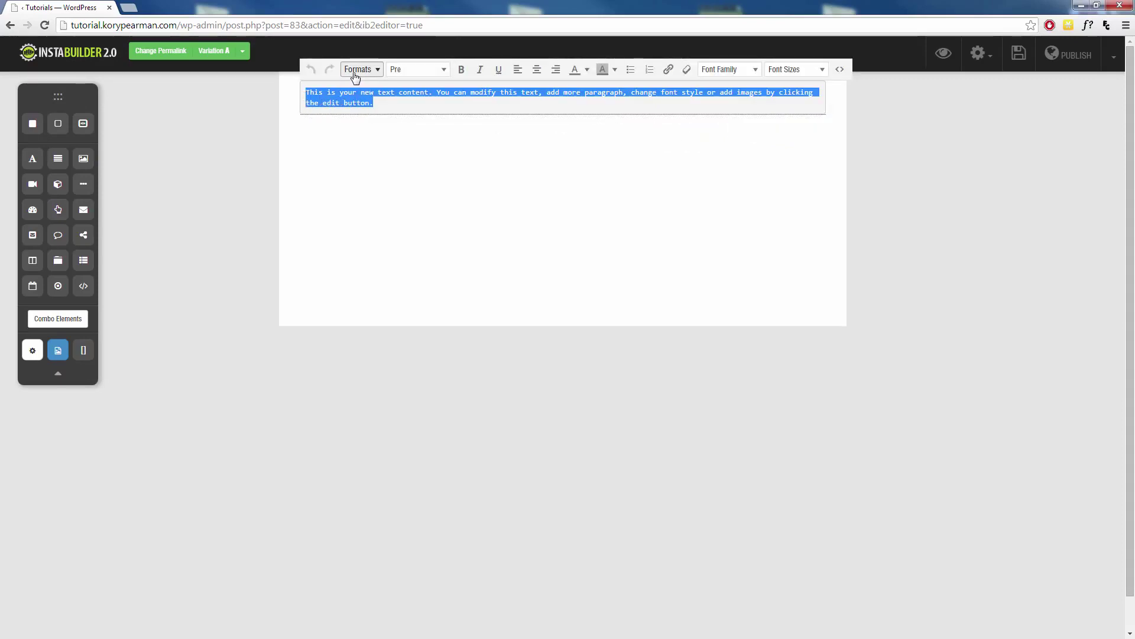
{"action": "left_click", "coordinate": [358, 69]}
{"action": "mouse_move", "coordinate": [395, 115]}
{"action": "left_click", "coordinate": [469, 148]}
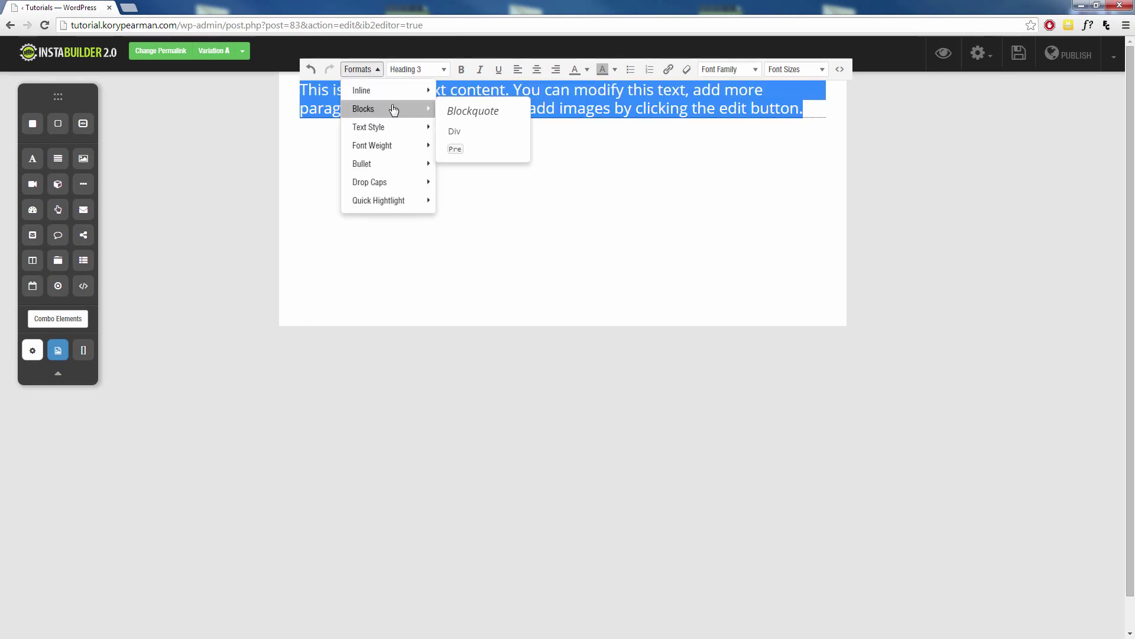
Apply the Too Much Space text style to the paragraph, then remove it.
{"action": "mouse_move", "coordinate": [402, 129]}
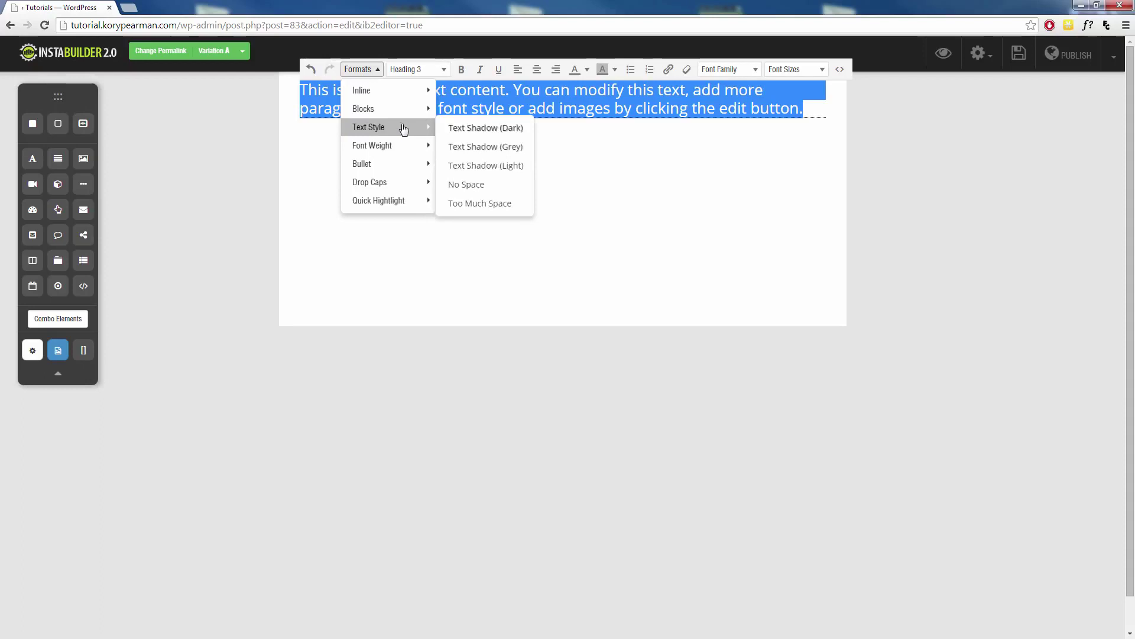
{"action": "left_click", "coordinate": [480, 204]}
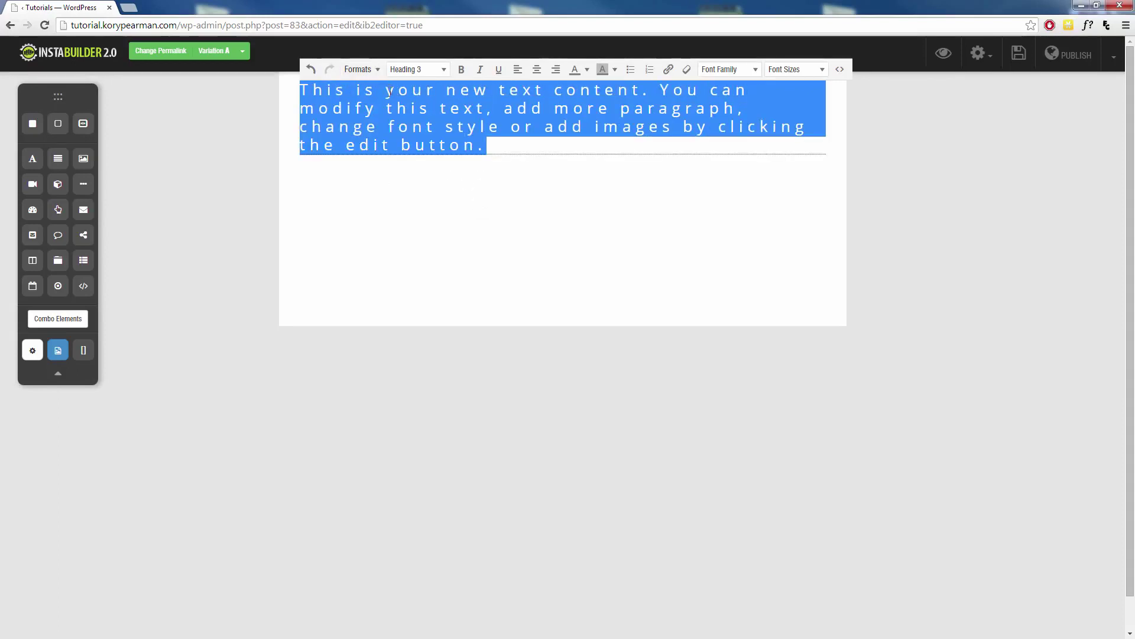
{"action": "left_click", "coordinate": [499, 170]}
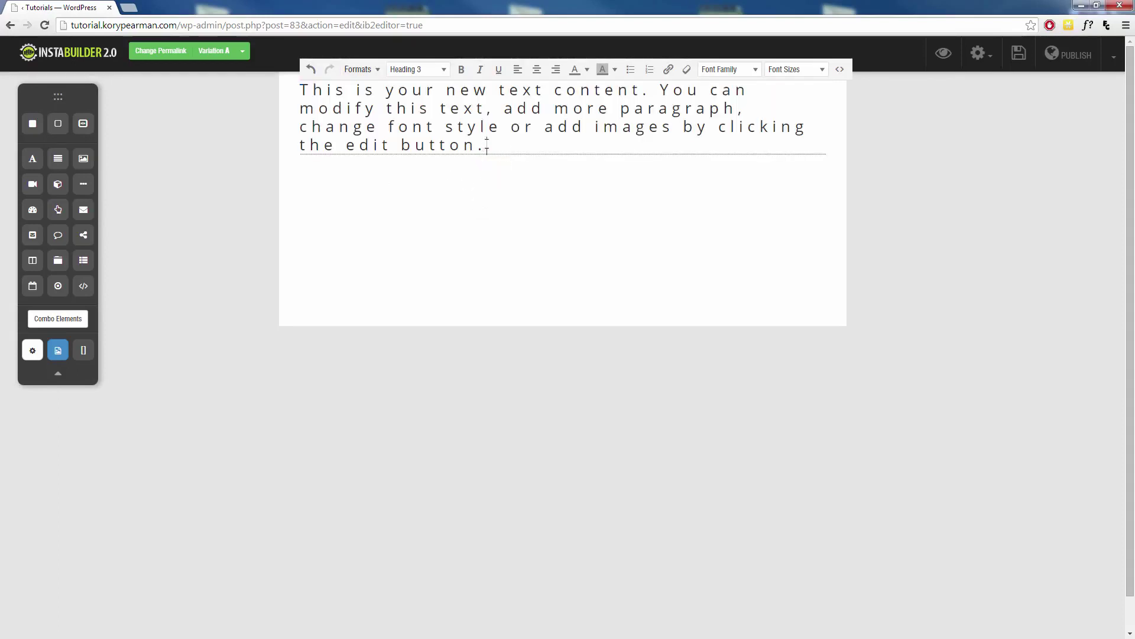
{"action": "left_click_drag", "start_coordinate": [498, 145], "coordinate": [299, 89]}
{"action": "left_click", "coordinate": [358, 69]}
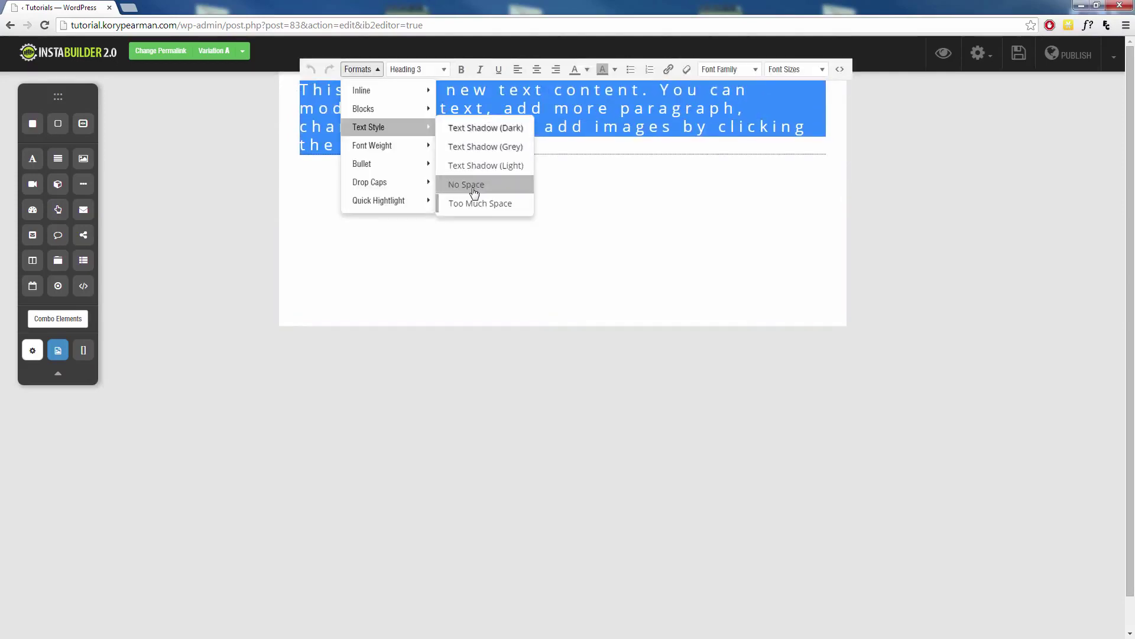
{"action": "left_click", "coordinate": [477, 203]}
Re-enter editing on the text element and select all its text.
{"action": "left_click", "coordinate": [358, 69]}
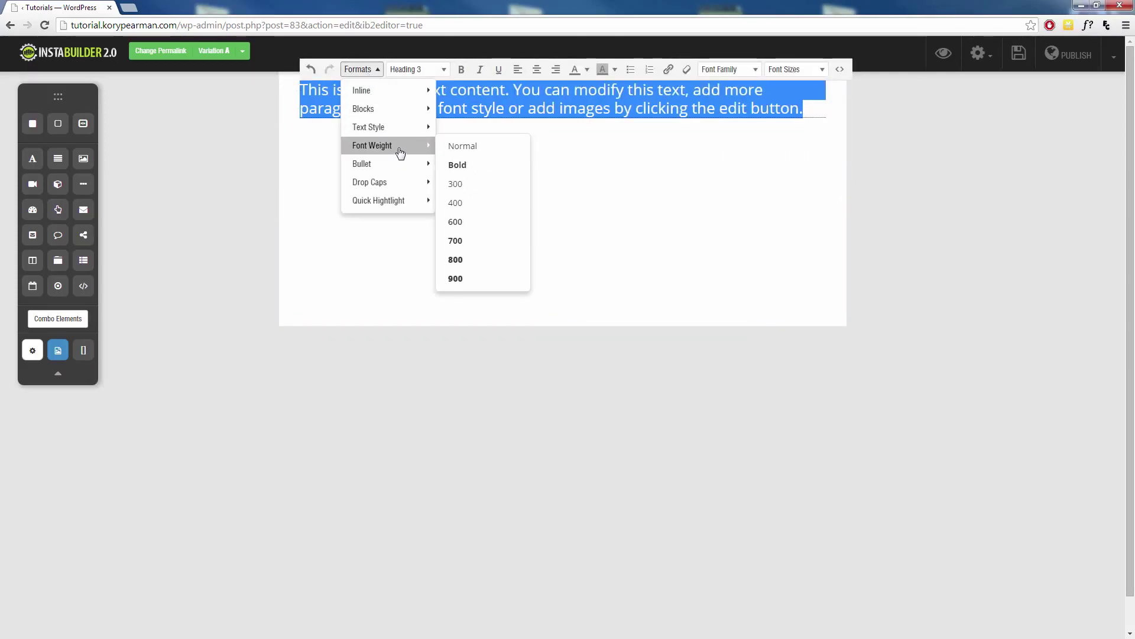
{"action": "left_click", "coordinate": [463, 129]}
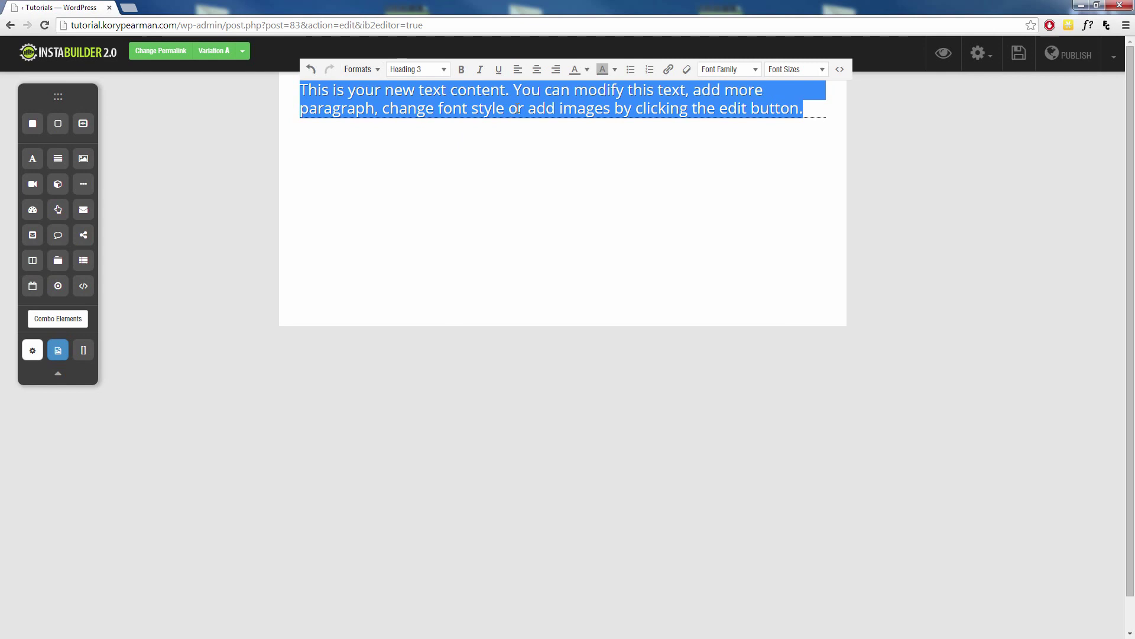
{"action": "left_click", "coordinate": [483, 160]}
{"action": "left_click", "coordinate": [444, 111]}
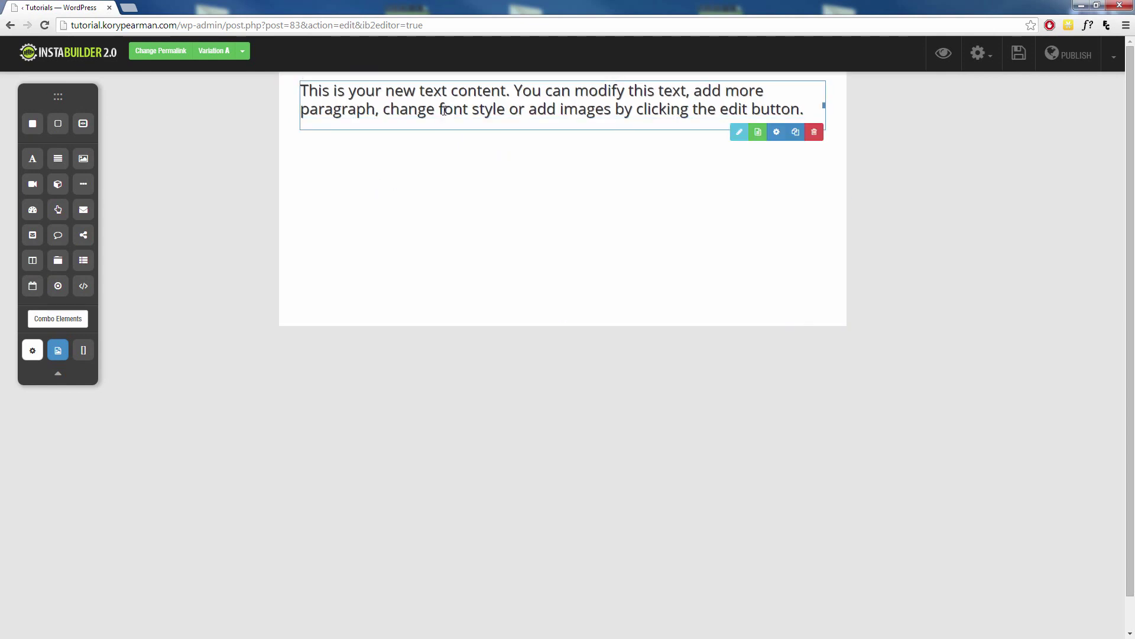
{"action": "left_click", "coordinate": [740, 132]}
{"action": "key", "text": "ctrl+a"}
{"action": "left_click", "coordinate": [358, 69]}
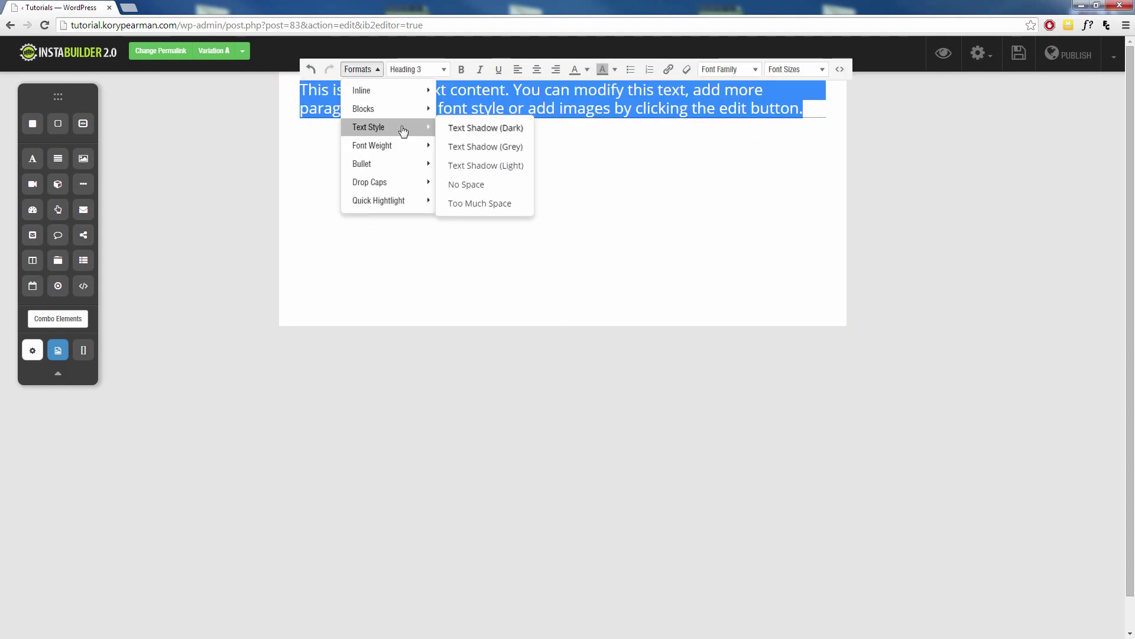
Preview the red, yellow, green and blue Drop Caps styles in the Formats list.
{"action": "mouse_move", "coordinate": [401, 150]}
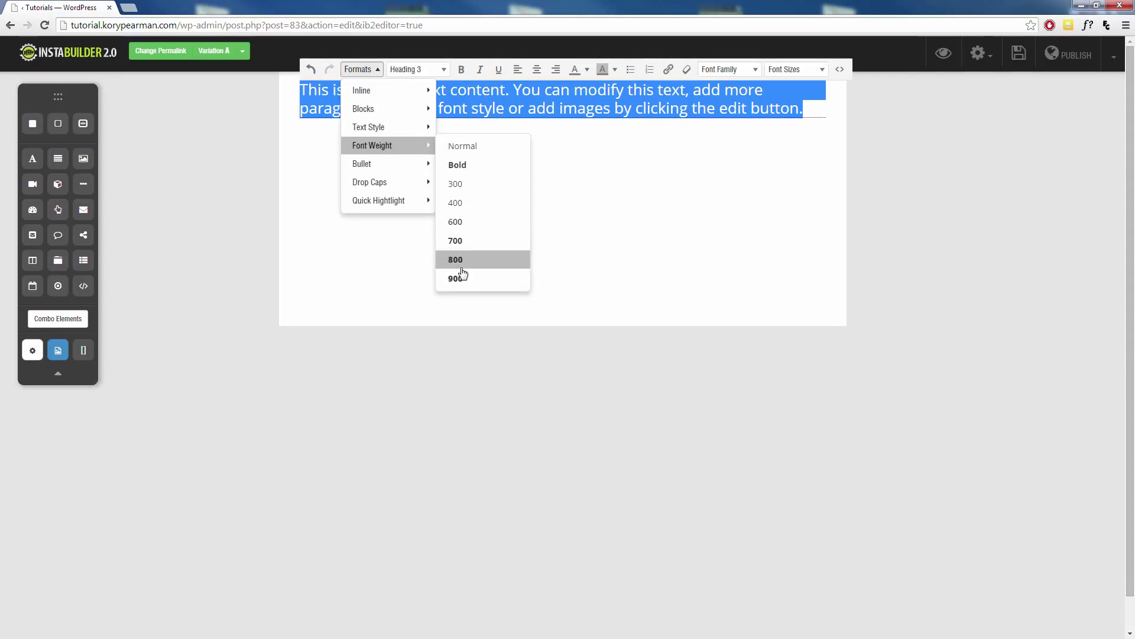
{"action": "mouse_move", "coordinate": [420, 168]}
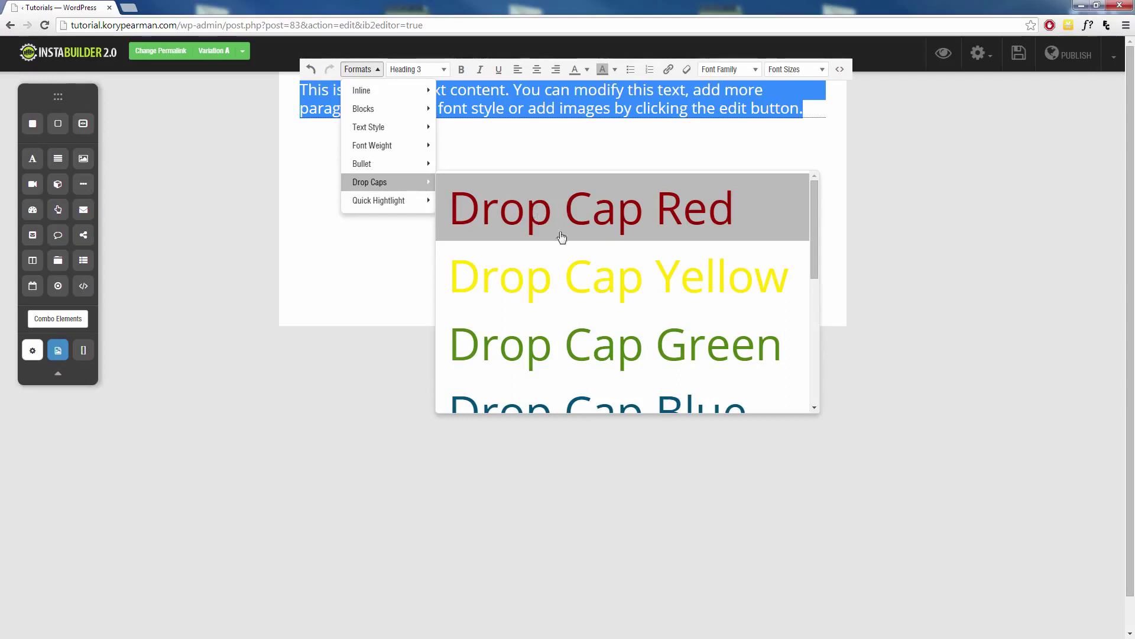
Make the opening letter T a Drop Cap Black and exit text editing.
{"action": "scroll", "coordinate": [567, 246], "scroll_direction": "down", "scroll_amount": 1}
{"action": "scroll", "coordinate": [550, 277], "scroll_direction": "up", "scroll_amount": 1}
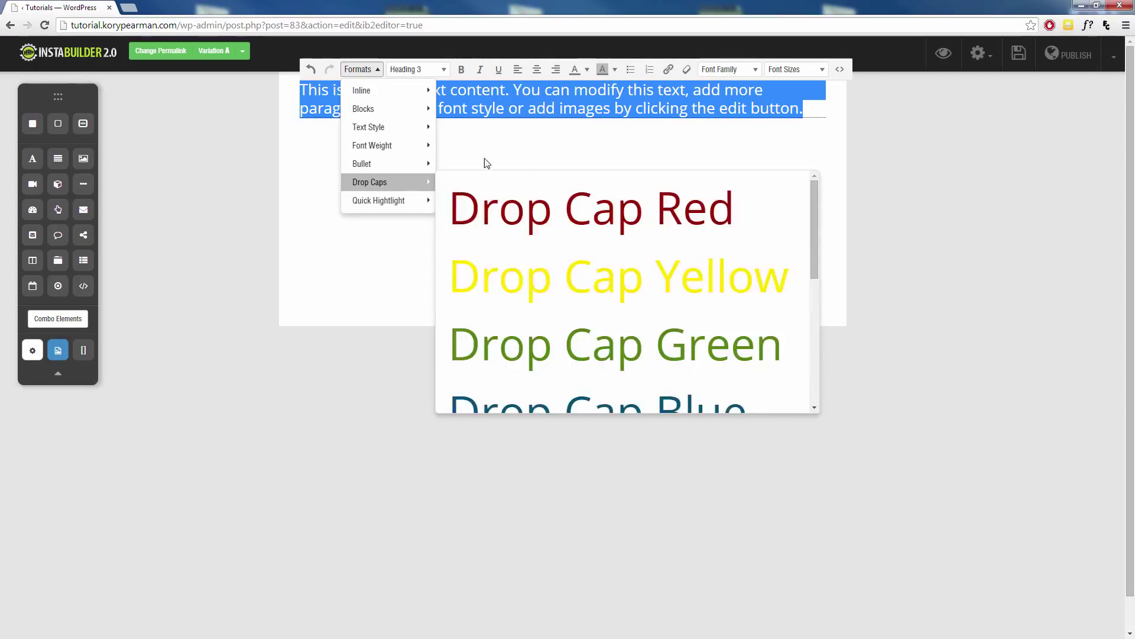
{"action": "left_click", "coordinate": [475, 98]}
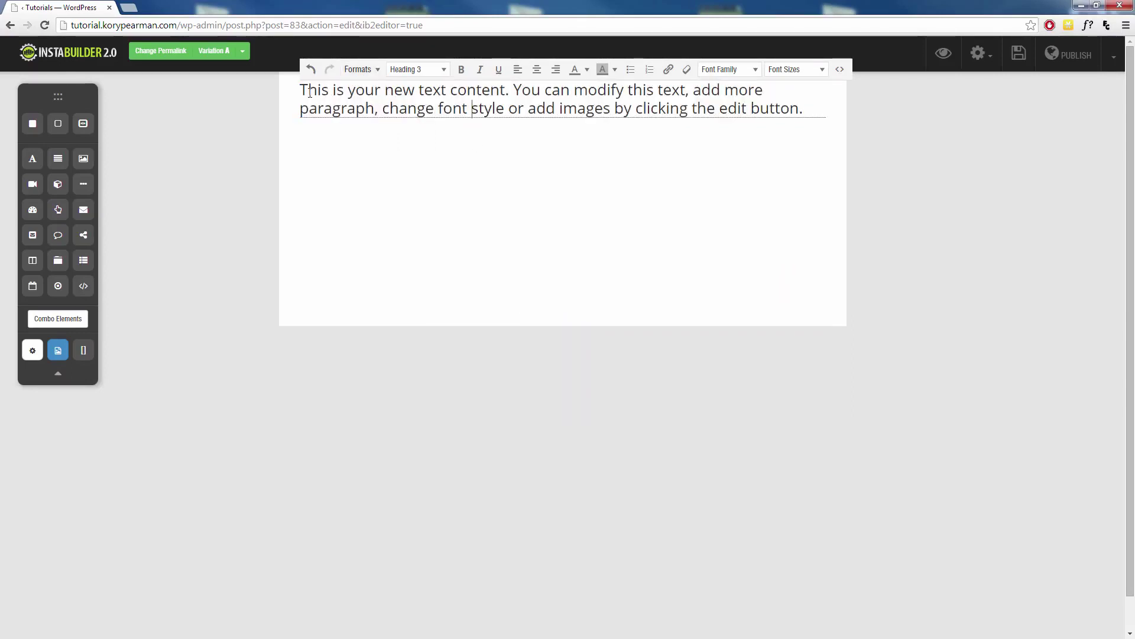
{"action": "left_click_drag", "start_coordinate": [308, 93], "coordinate": [299, 92]}
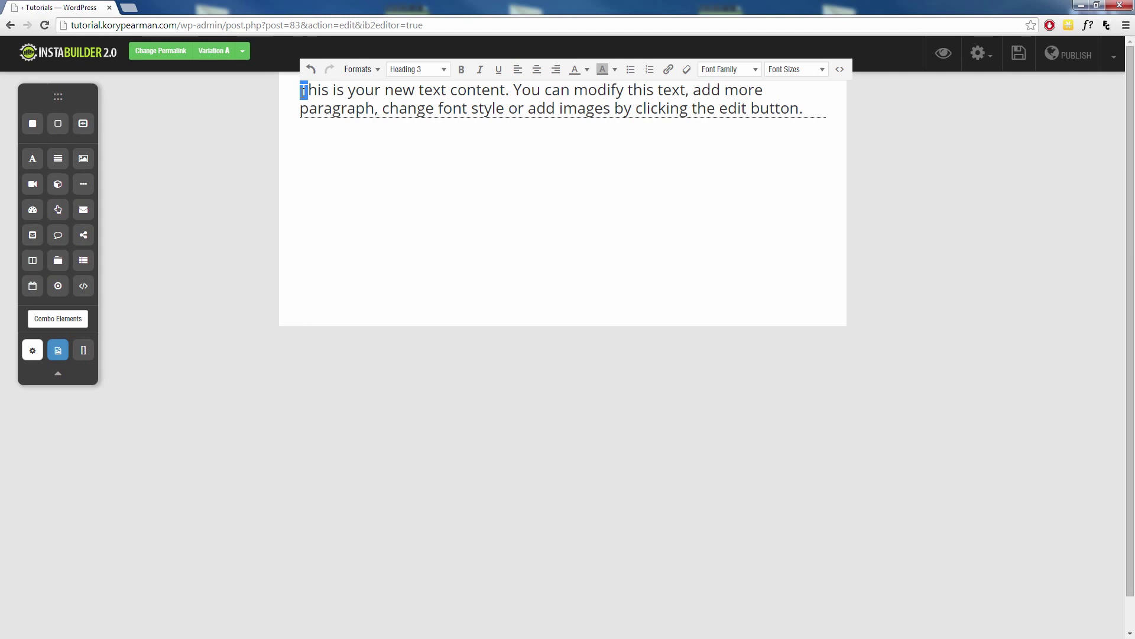
{"action": "left_click", "coordinate": [374, 73]}
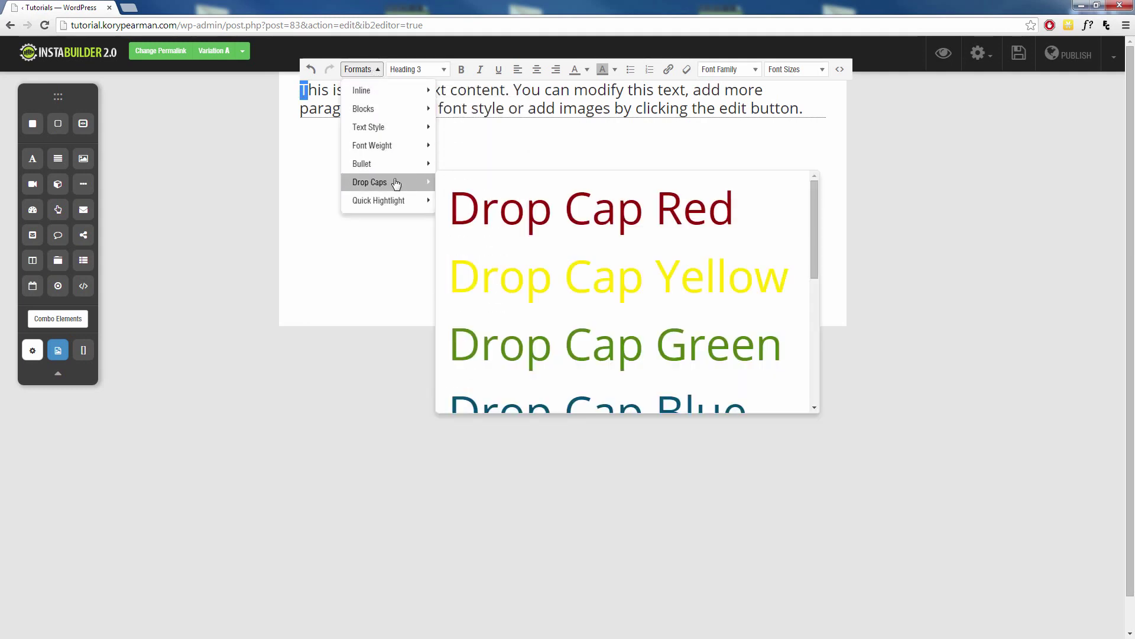
{"action": "scroll", "coordinate": [587, 289], "scroll_direction": "down", "scroll_amount": 2}
{"action": "scroll", "coordinate": [609, 236], "scroll_direction": "down", "scroll_amount": 1}
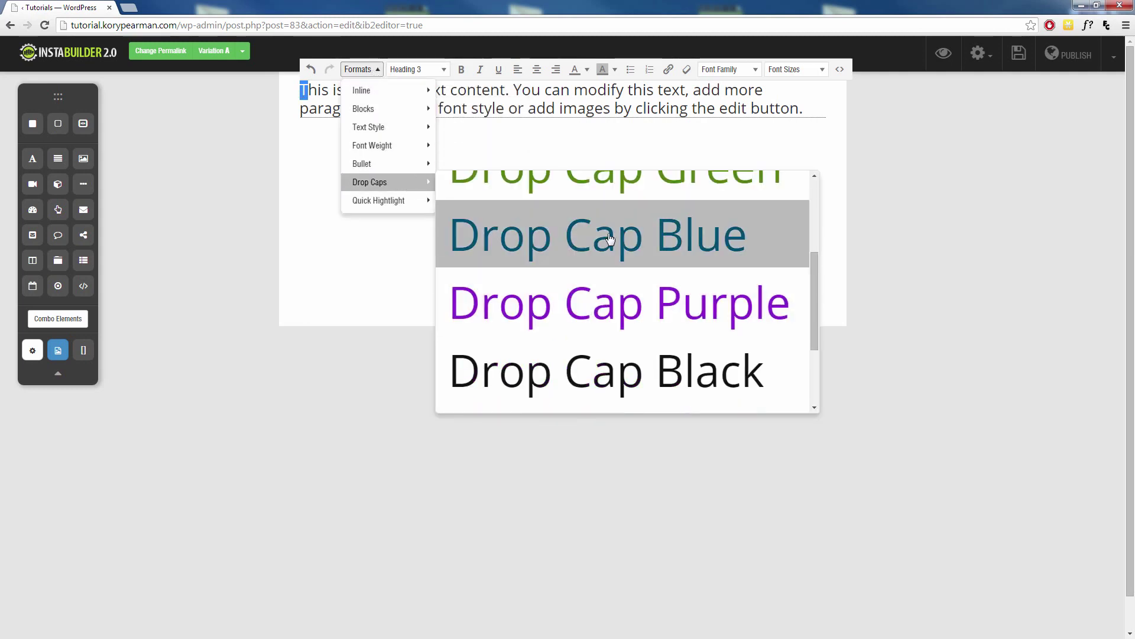
{"action": "left_click", "coordinate": [589, 376]}
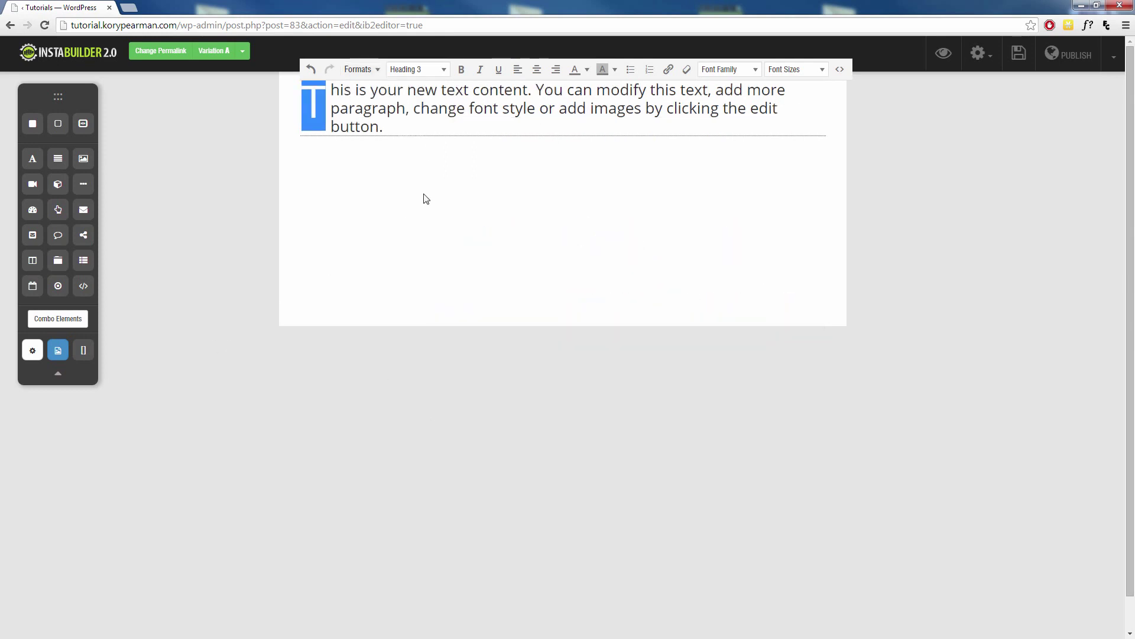
{"action": "left_click", "coordinate": [318, 262]}
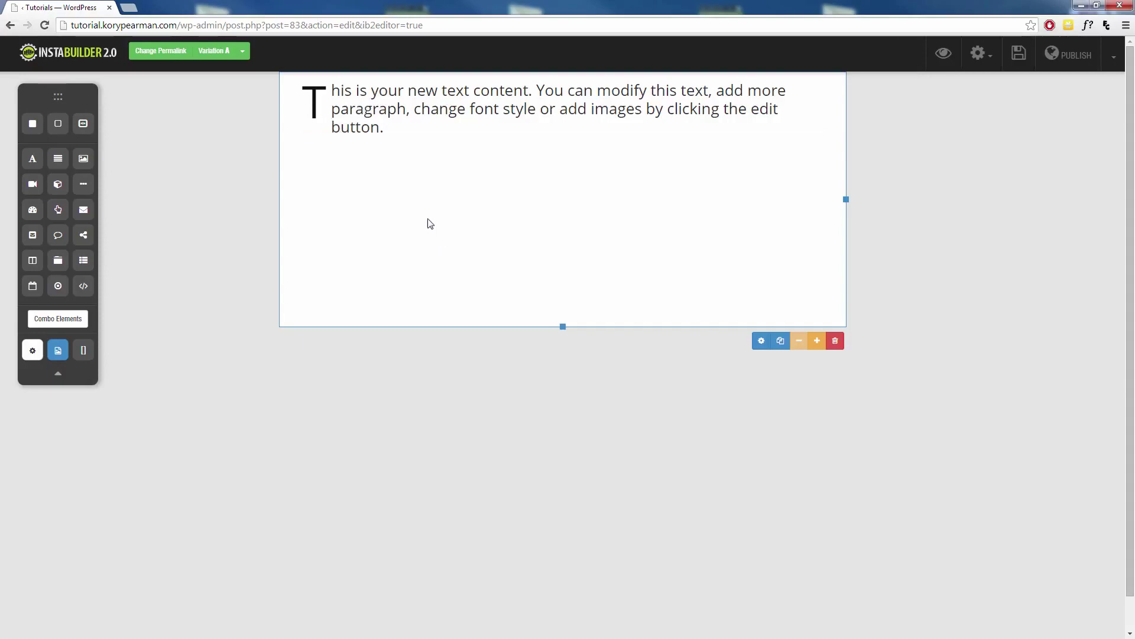
Highlight the phrase 'You can modify this text' with Text Highlight Green.
{"action": "left_click", "coordinate": [402, 200]}
{"action": "left_click", "coordinate": [362, 69]}
{"action": "mouse_move", "coordinate": [396, 199]}
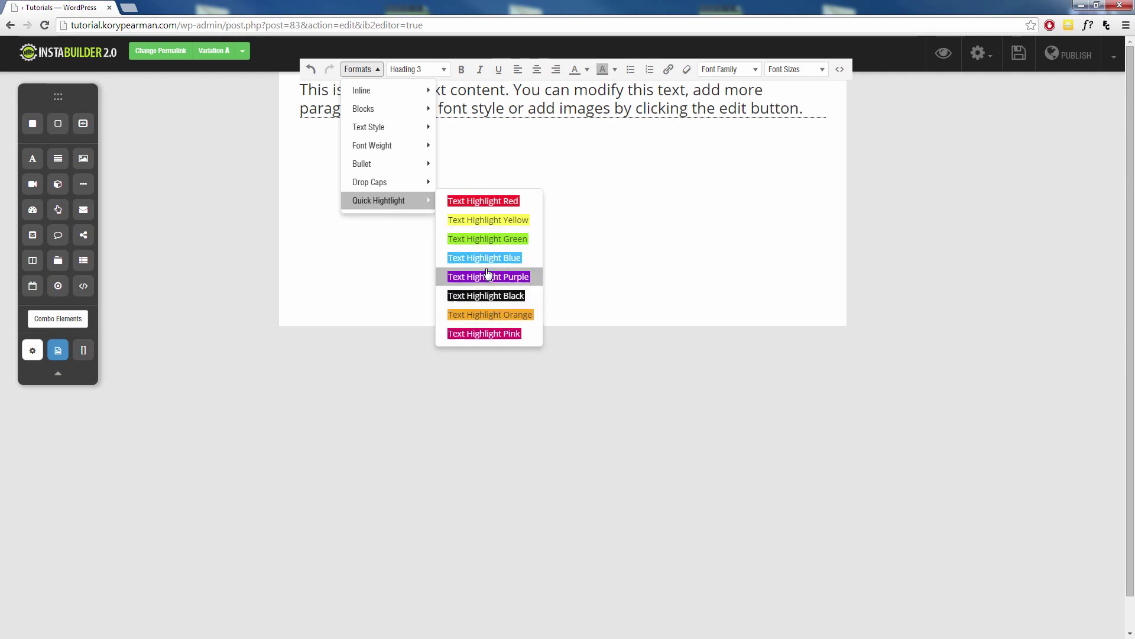
{"action": "left_click", "coordinate": [521, 90]}
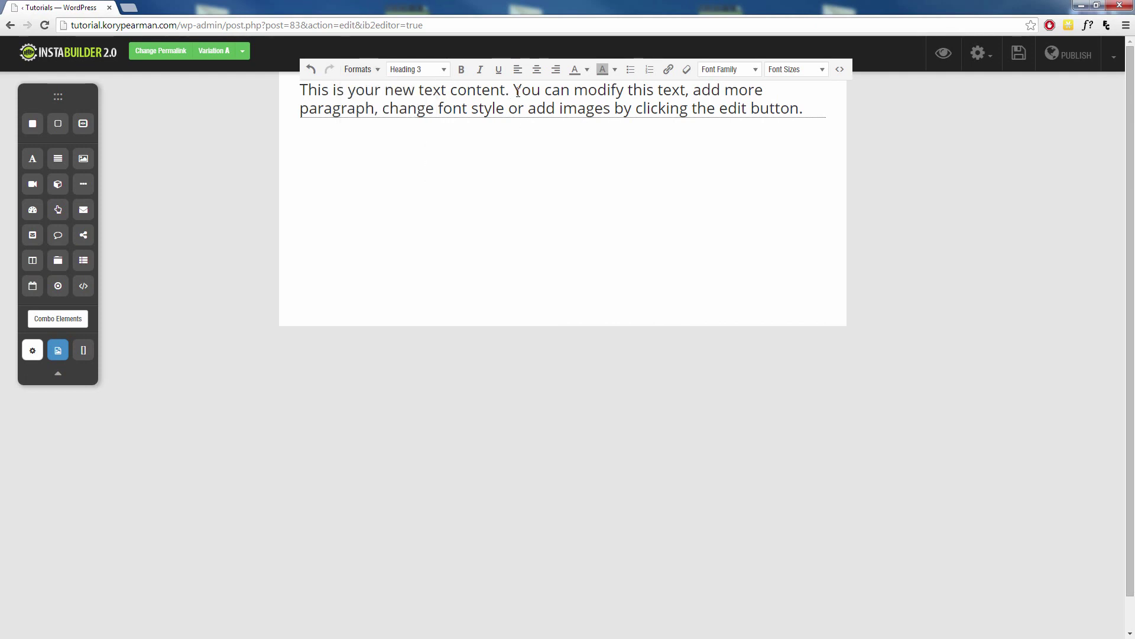
{"action": "left_click_drag", "start_coordinate": [514, 91], "coordinate": [685, 91]}
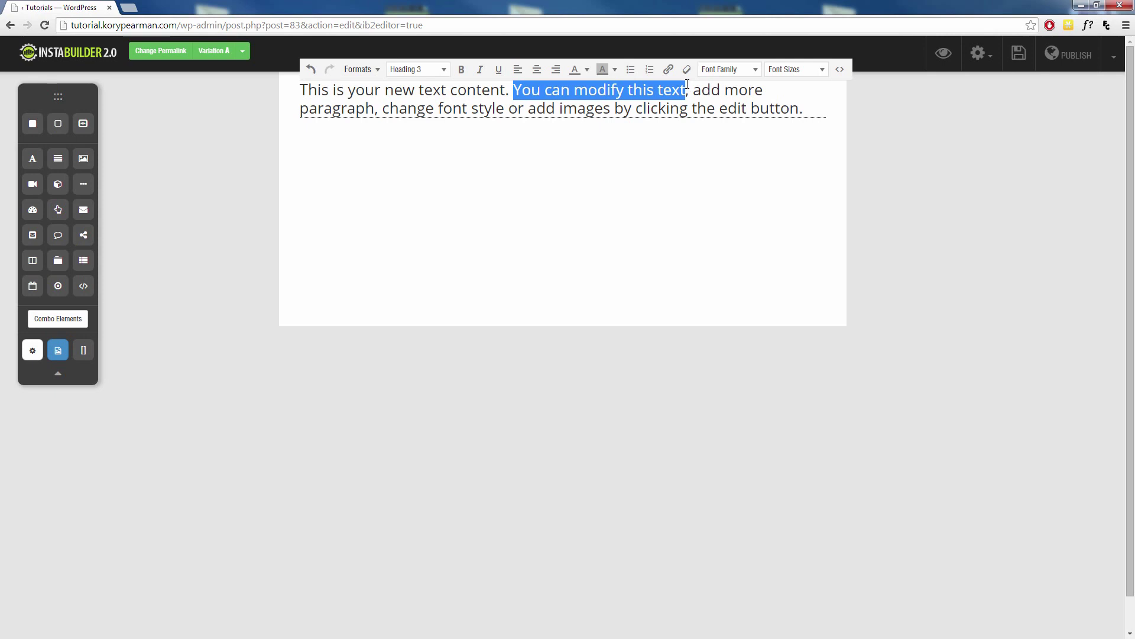
{"action": "left_click", "coordinate": [375, 68]}
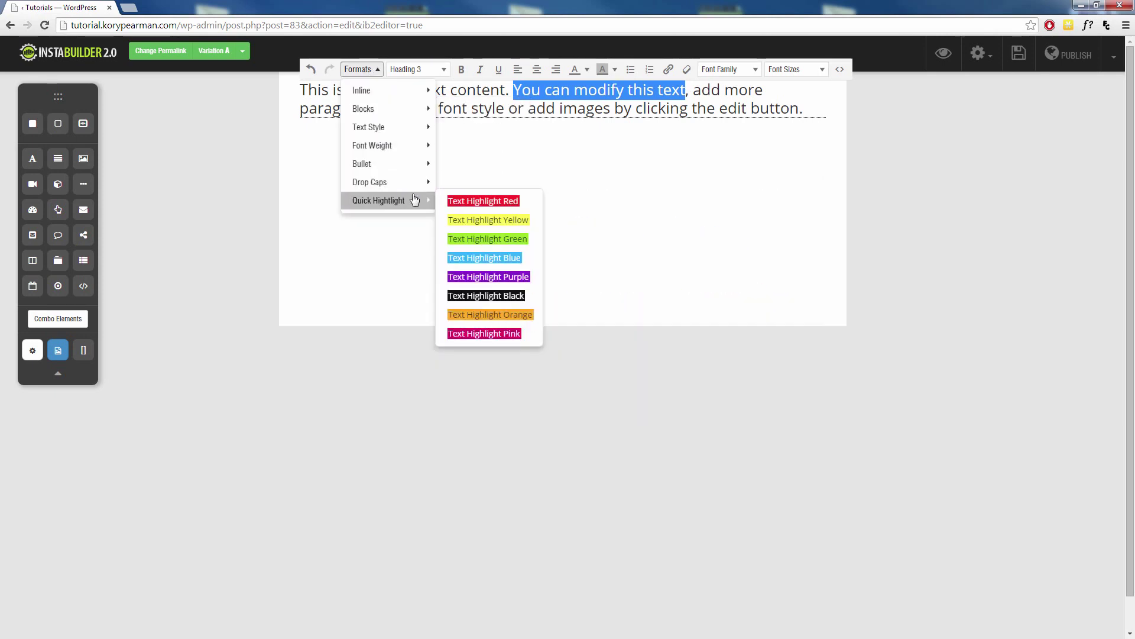
{"action": "left_click", "coordinate": [499, 238]}
{"action": "left_click", "coordinate": [368, 265]}
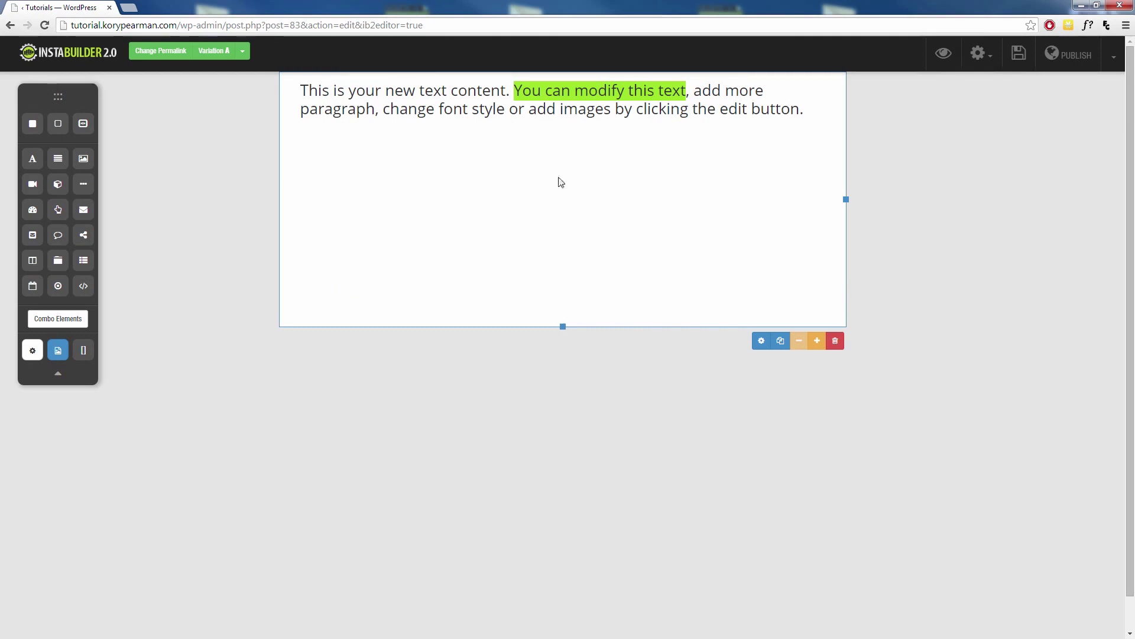
{"action": "left_click", "coordinate": [738, 130]}
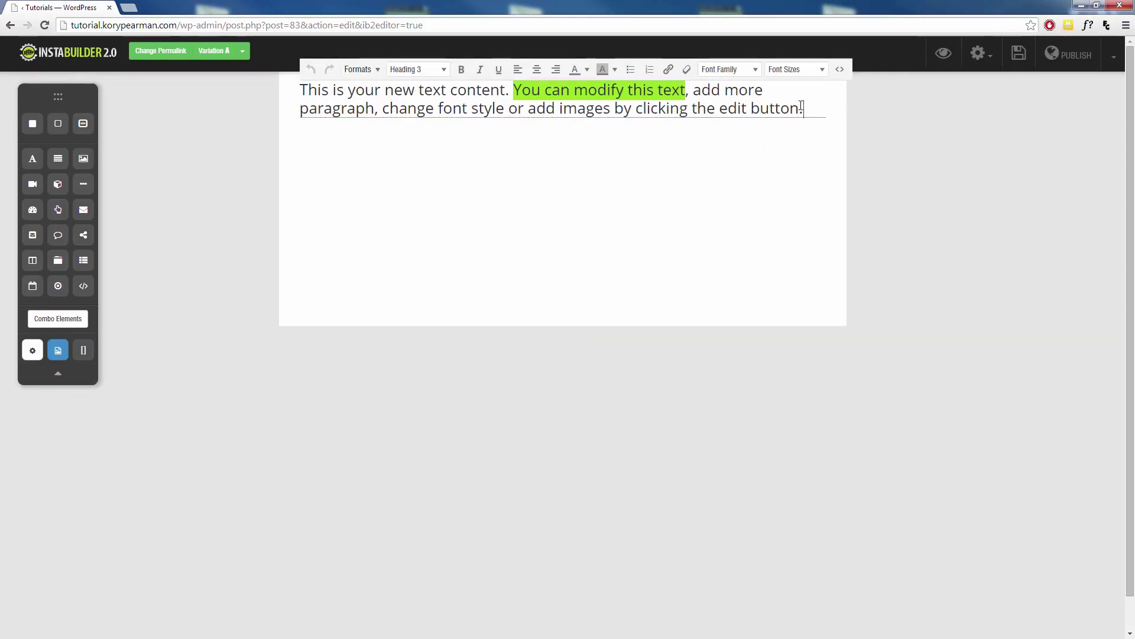
Add a bulleted list below the paragraph with items list 1 through list 5.
{"action": "key", "text": "Return"}
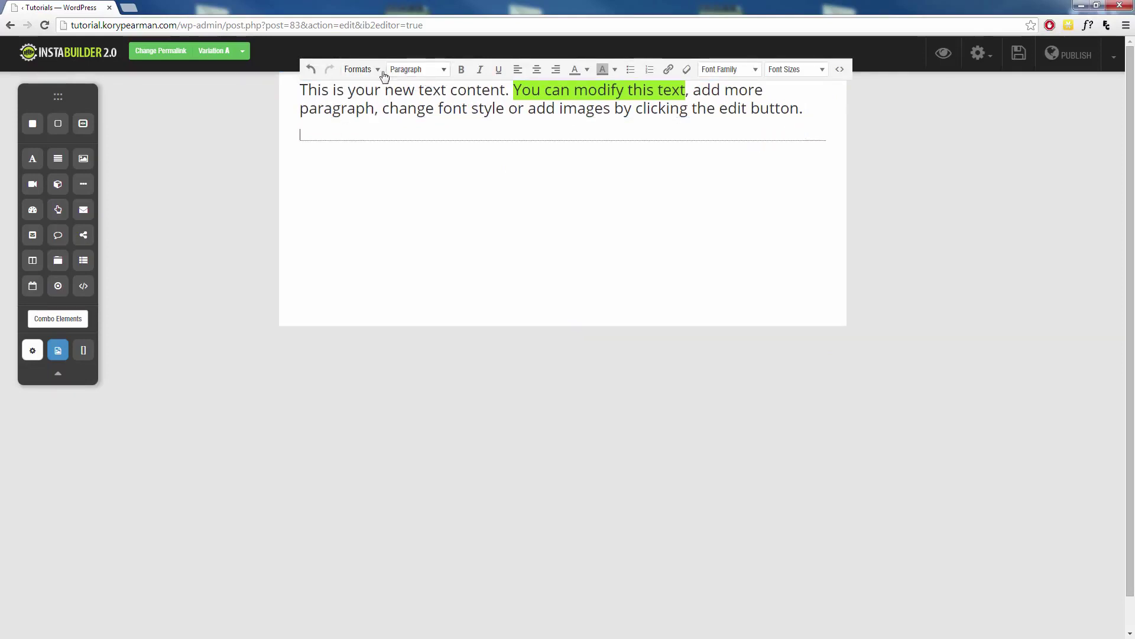
{"action": "left_click", "coordinate": [630, 72]}
{"action": "type", "text": "lis"}
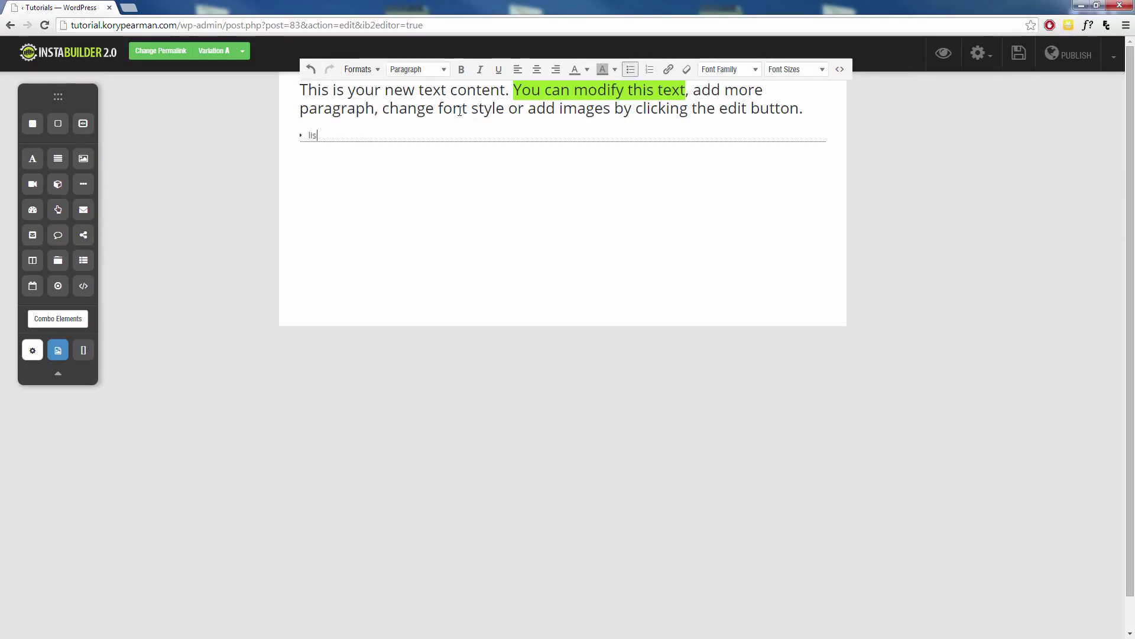
{"action": "type", "text": "t 1"}
{"action": "key", "text": "Return"}
{"action": "type", "text": "lis"}
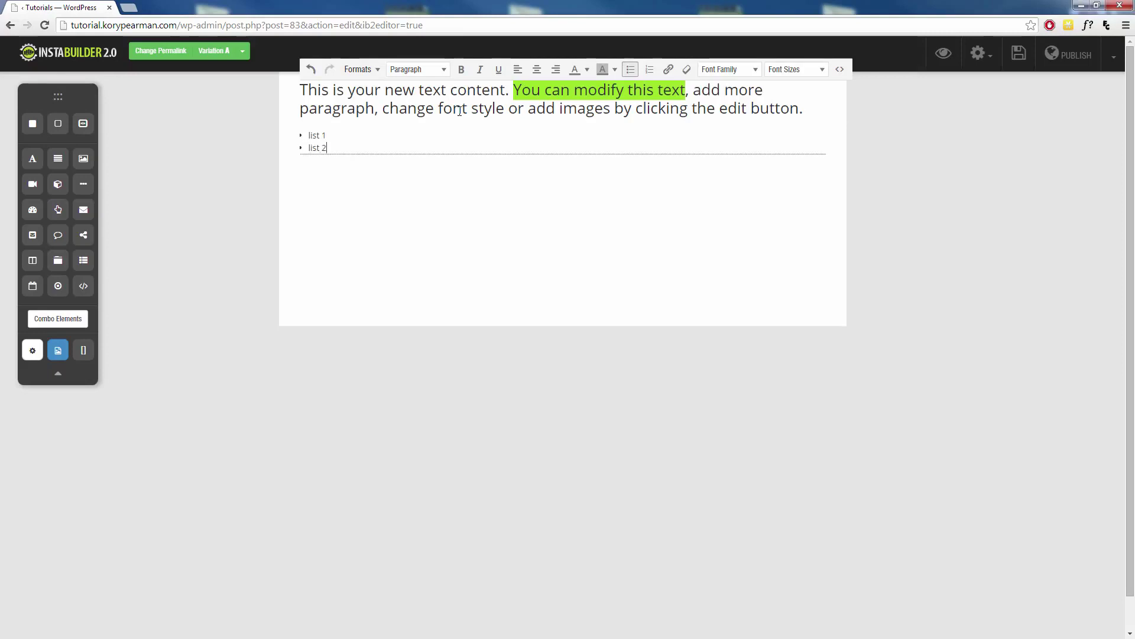
{"action": "type", "text": "t 2"}
{"action": "key", "text": "Return"}
{"action": "type", "text": "list 3"}
{"action": "key", "text": "Return"}
{"action": "type", "text": "l"}
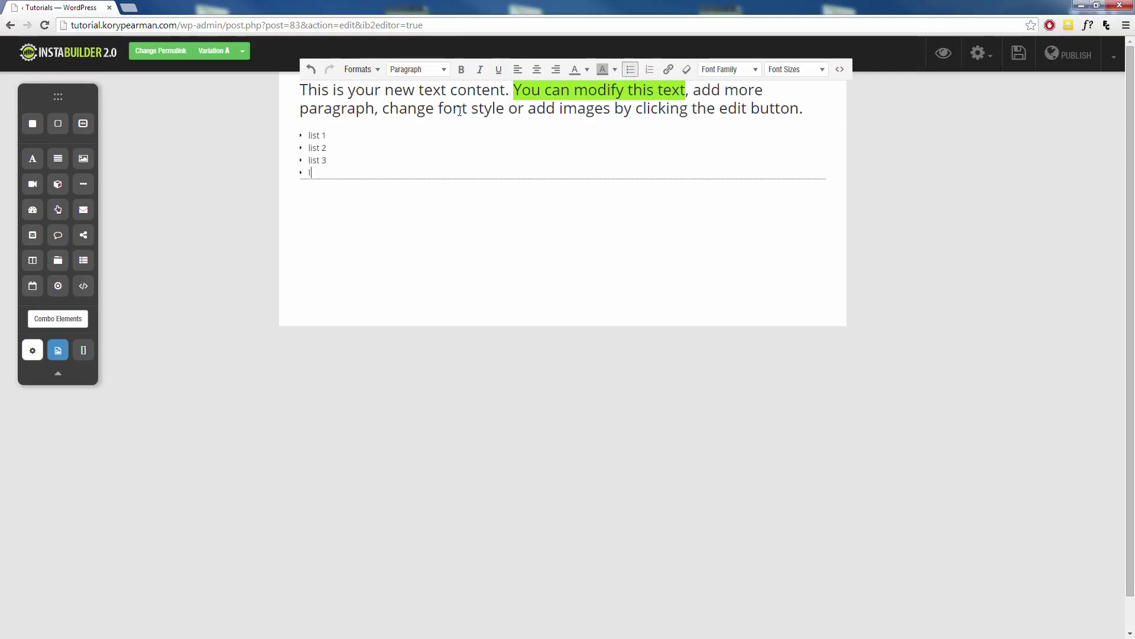
{"action": "type", "text": "ist 4"}
{"action": "key", "text": "Return"}
{"action": "type", "text": "list 5"}
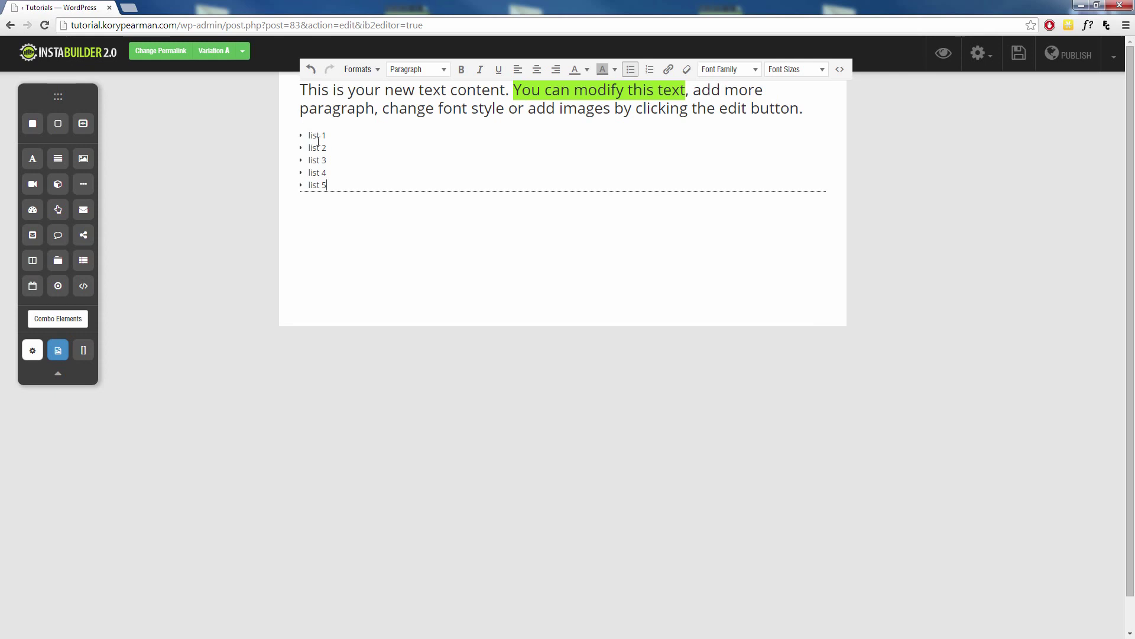
Try green check and red forbidden bullets, settling on red Cross #2 bullets.
{"action": "left_click", "coordinate": [374, 70]}
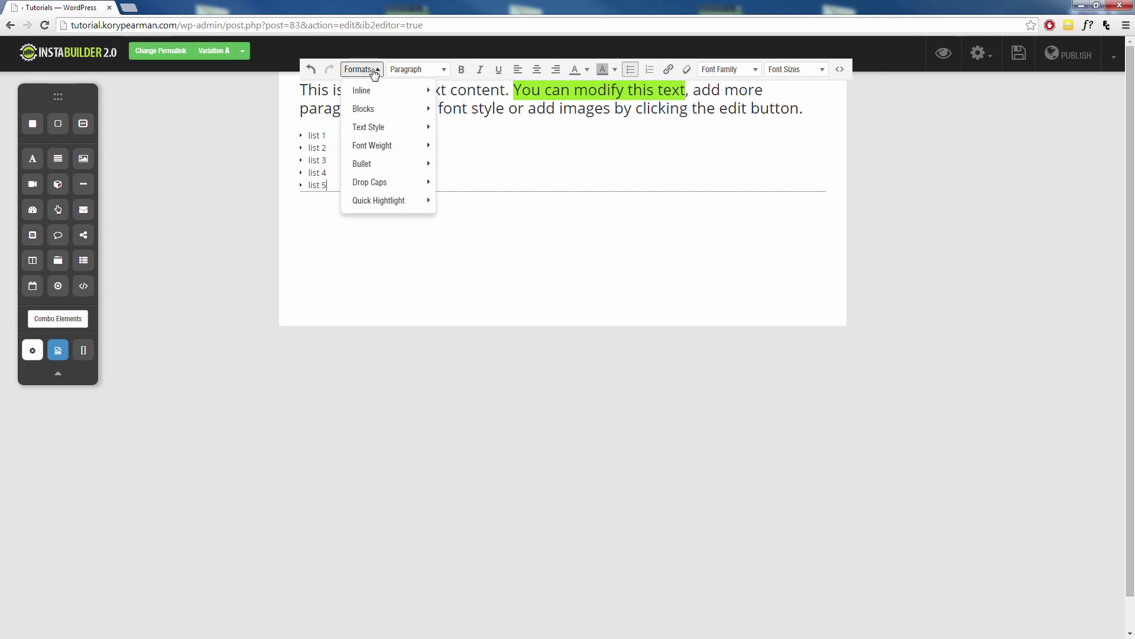
{"action": "mouse_move", "coordinate": [401, 169]}
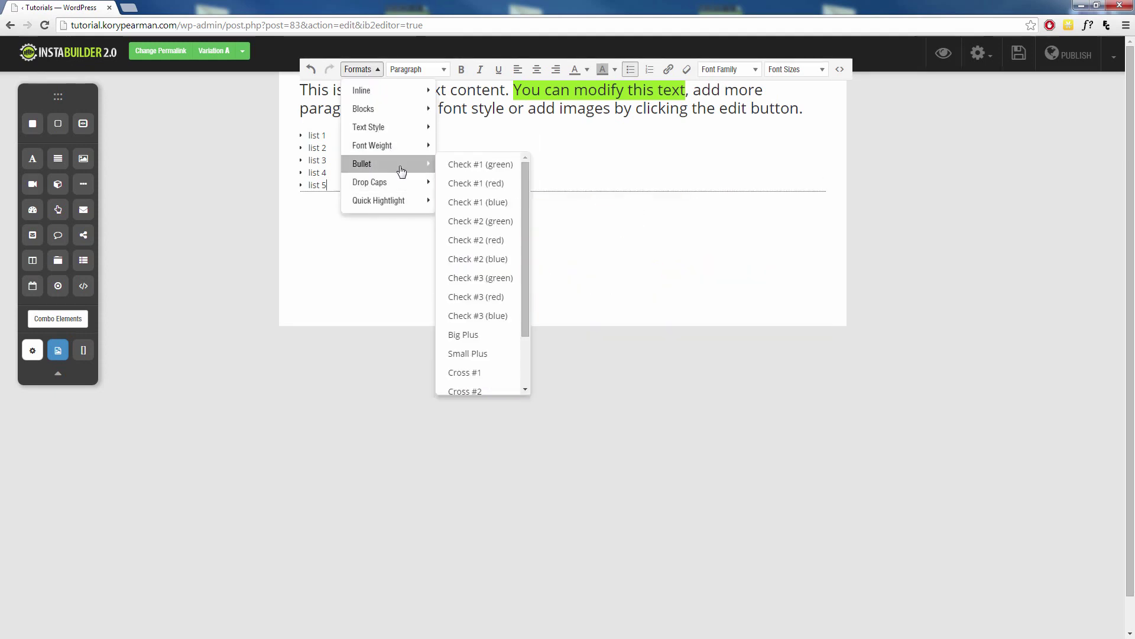
{"action": "left_click", "coordinate": [471, 168]}
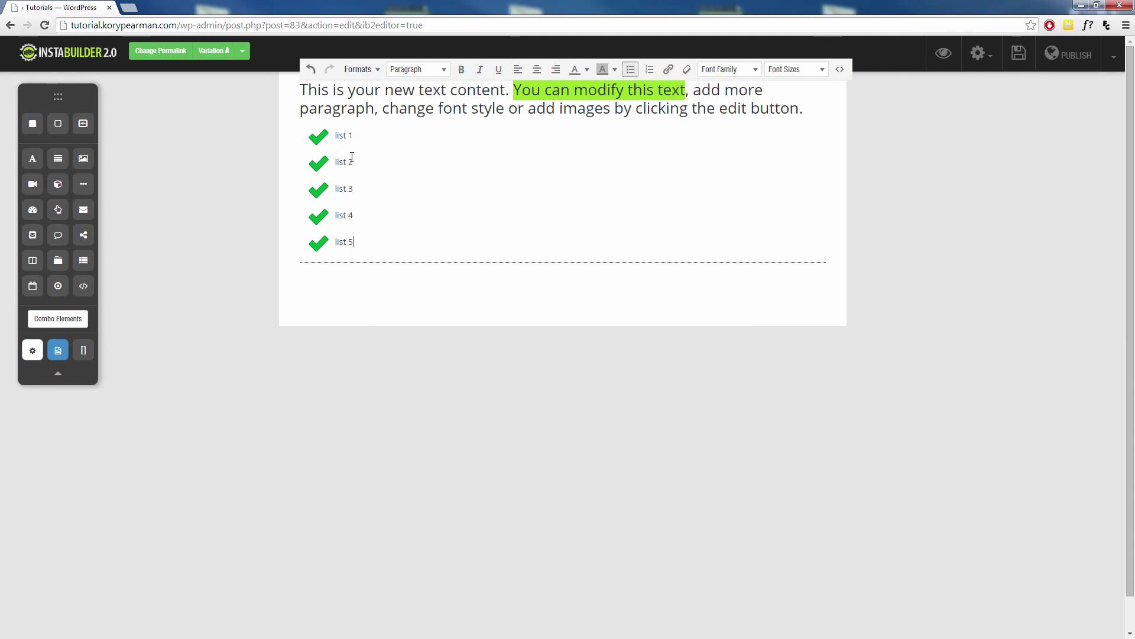
{"action": "left_click", "coordinate": [361, 69]}
{"action": "mouse_move", "coordinate": [418, 164]}
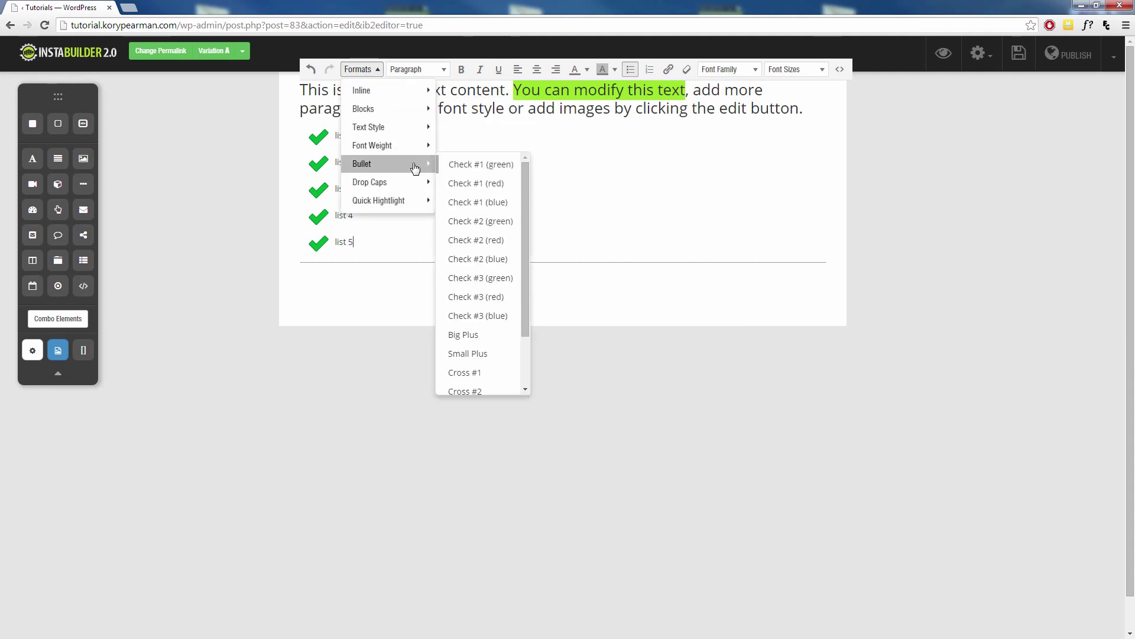
{"action": "scroll", "coordinate": [480, 278], "scroll_direction": "down", "scroll_amount": 2}
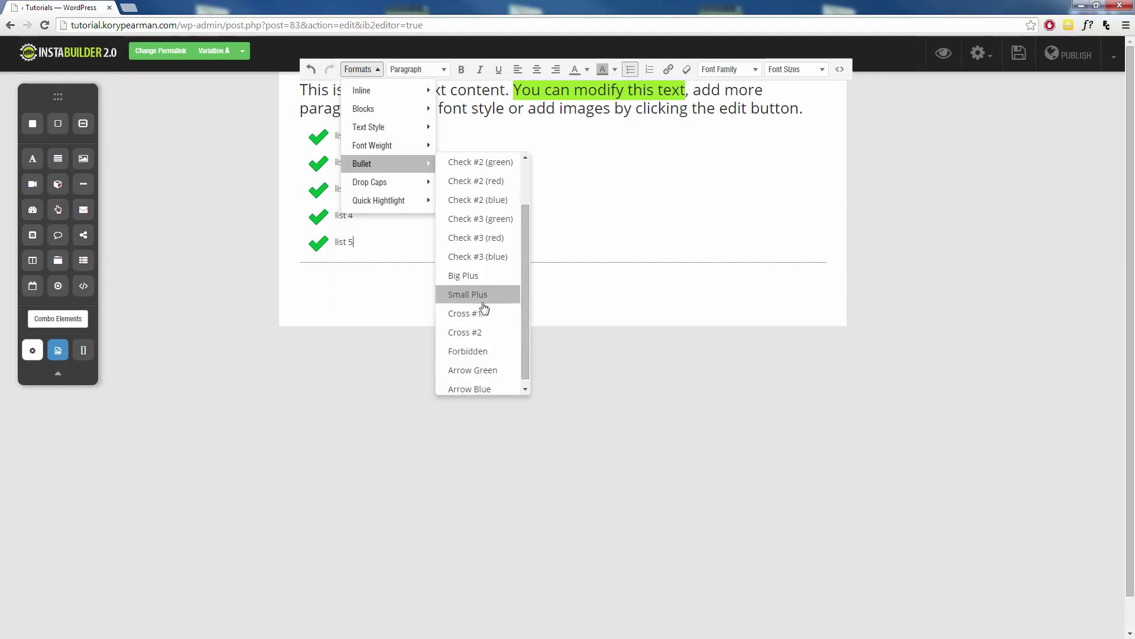
{"action": "left_click", "coordinate": [476, 353]}
{"action": "left_click", "coordinate": [378, 66]}
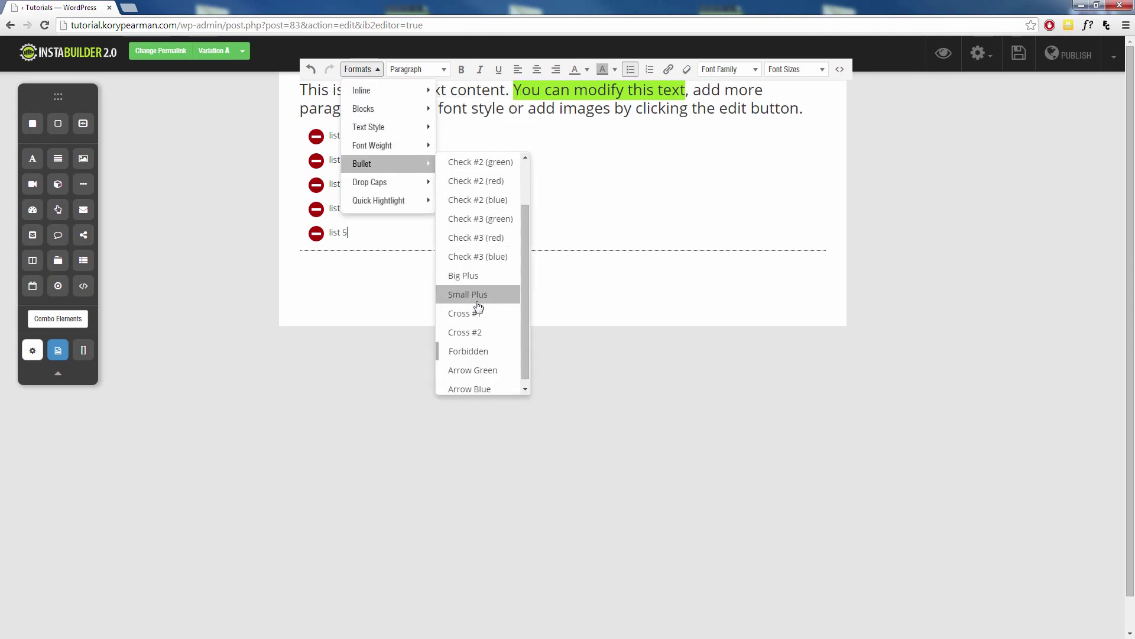
{"action": "left_click", "coordinate": [470, 330]}
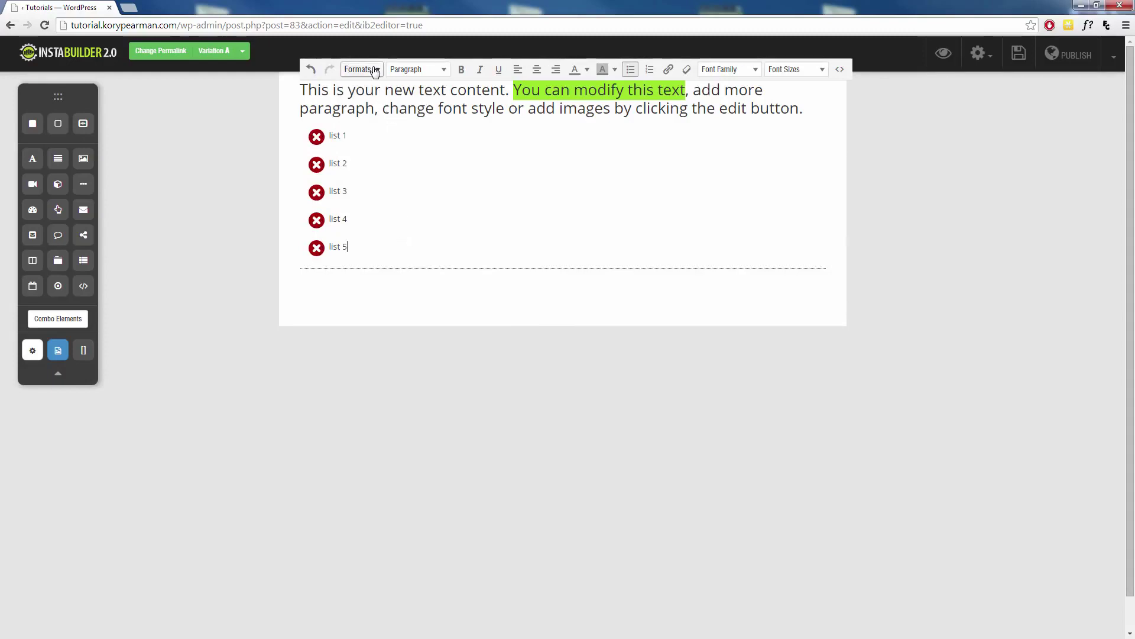
{"action": "left_click", "coordinate": [375, 72]}
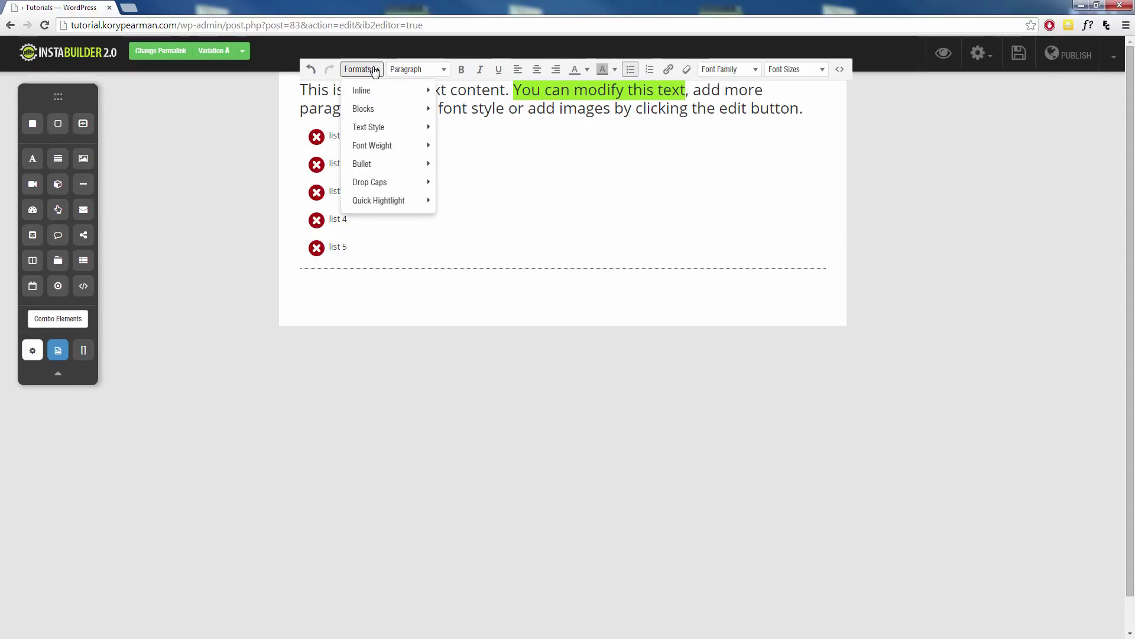